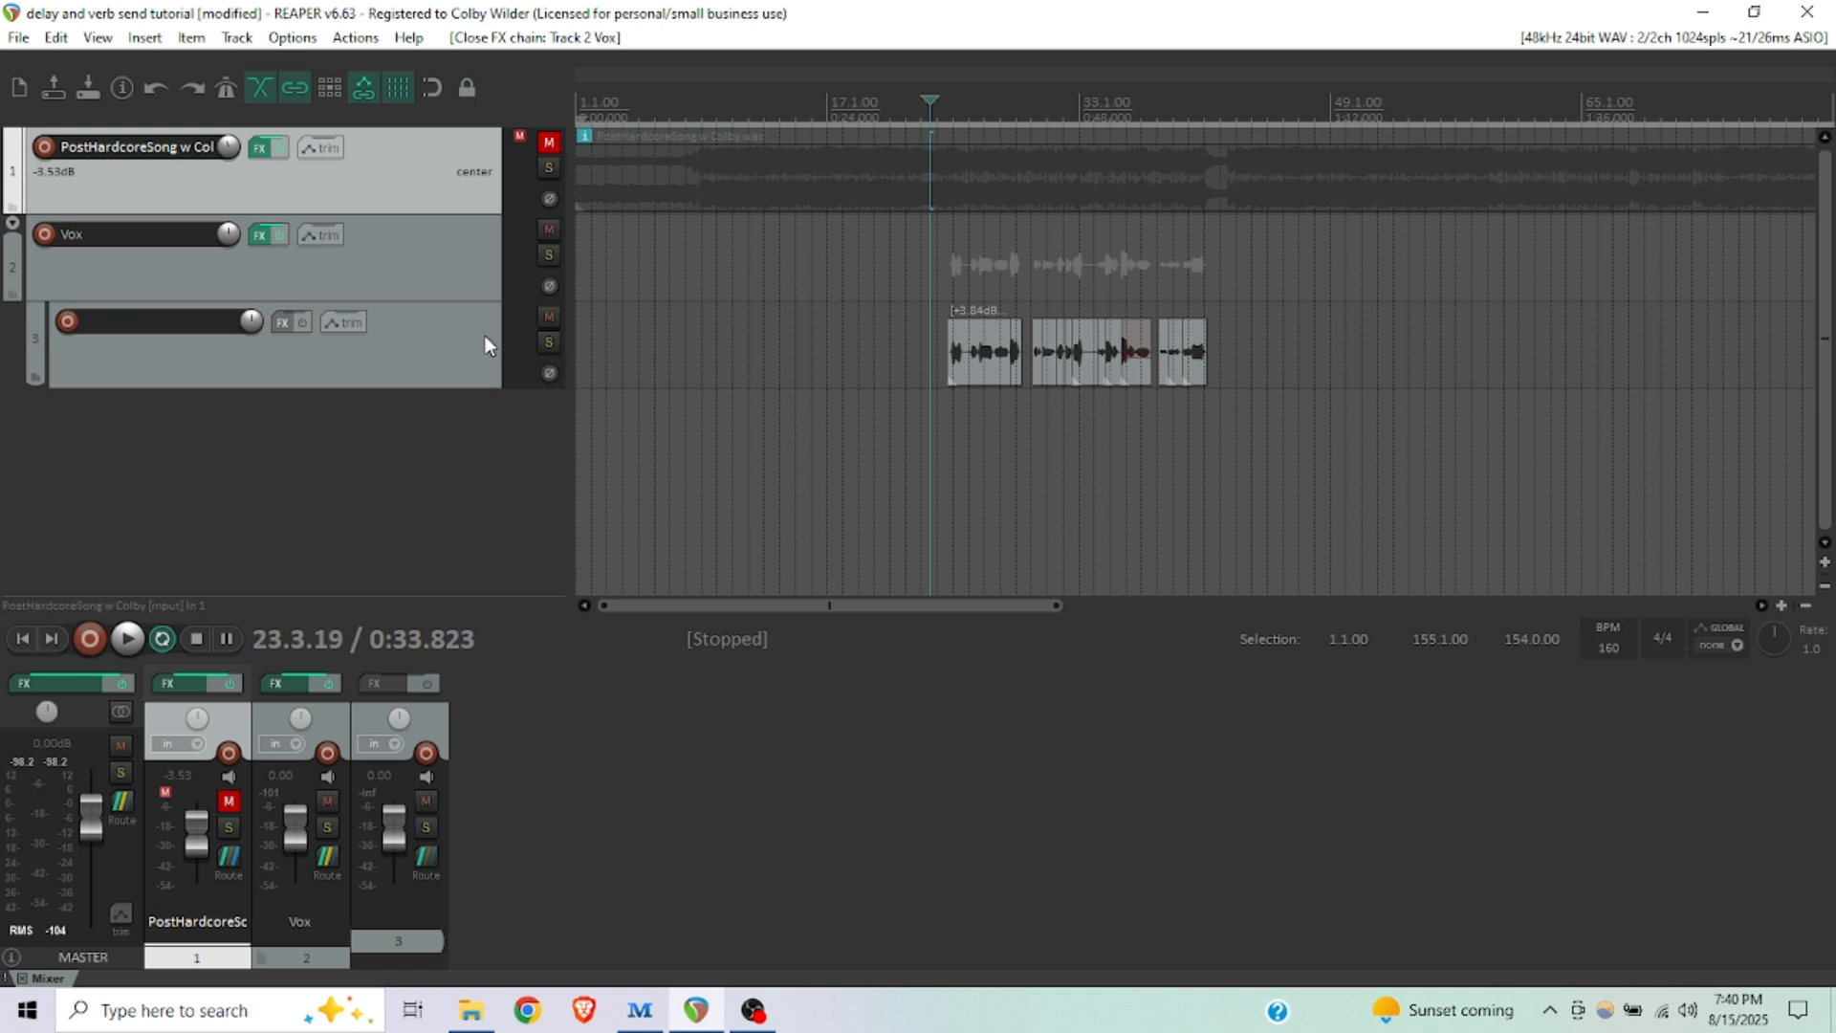
- Insert the ValhallaVintageVerb plugin at the end of the Vox track's effects chain
click(274, 233)
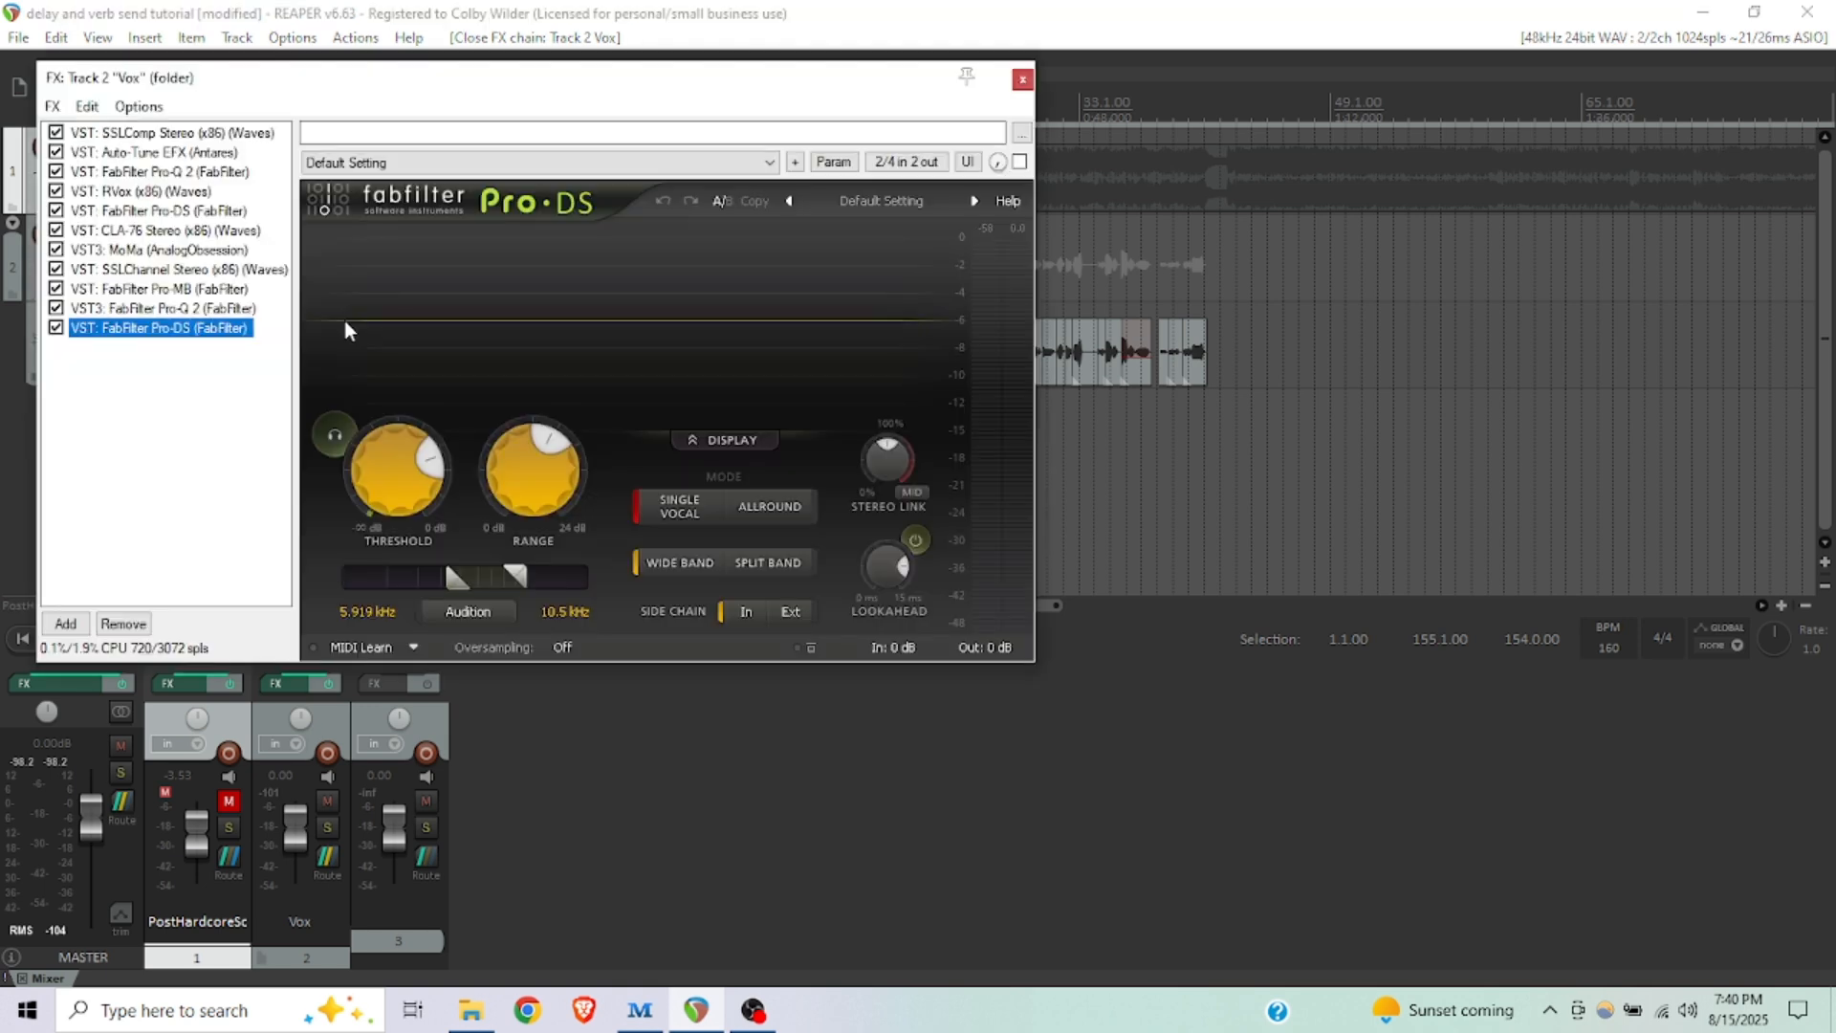
click(67, 624)
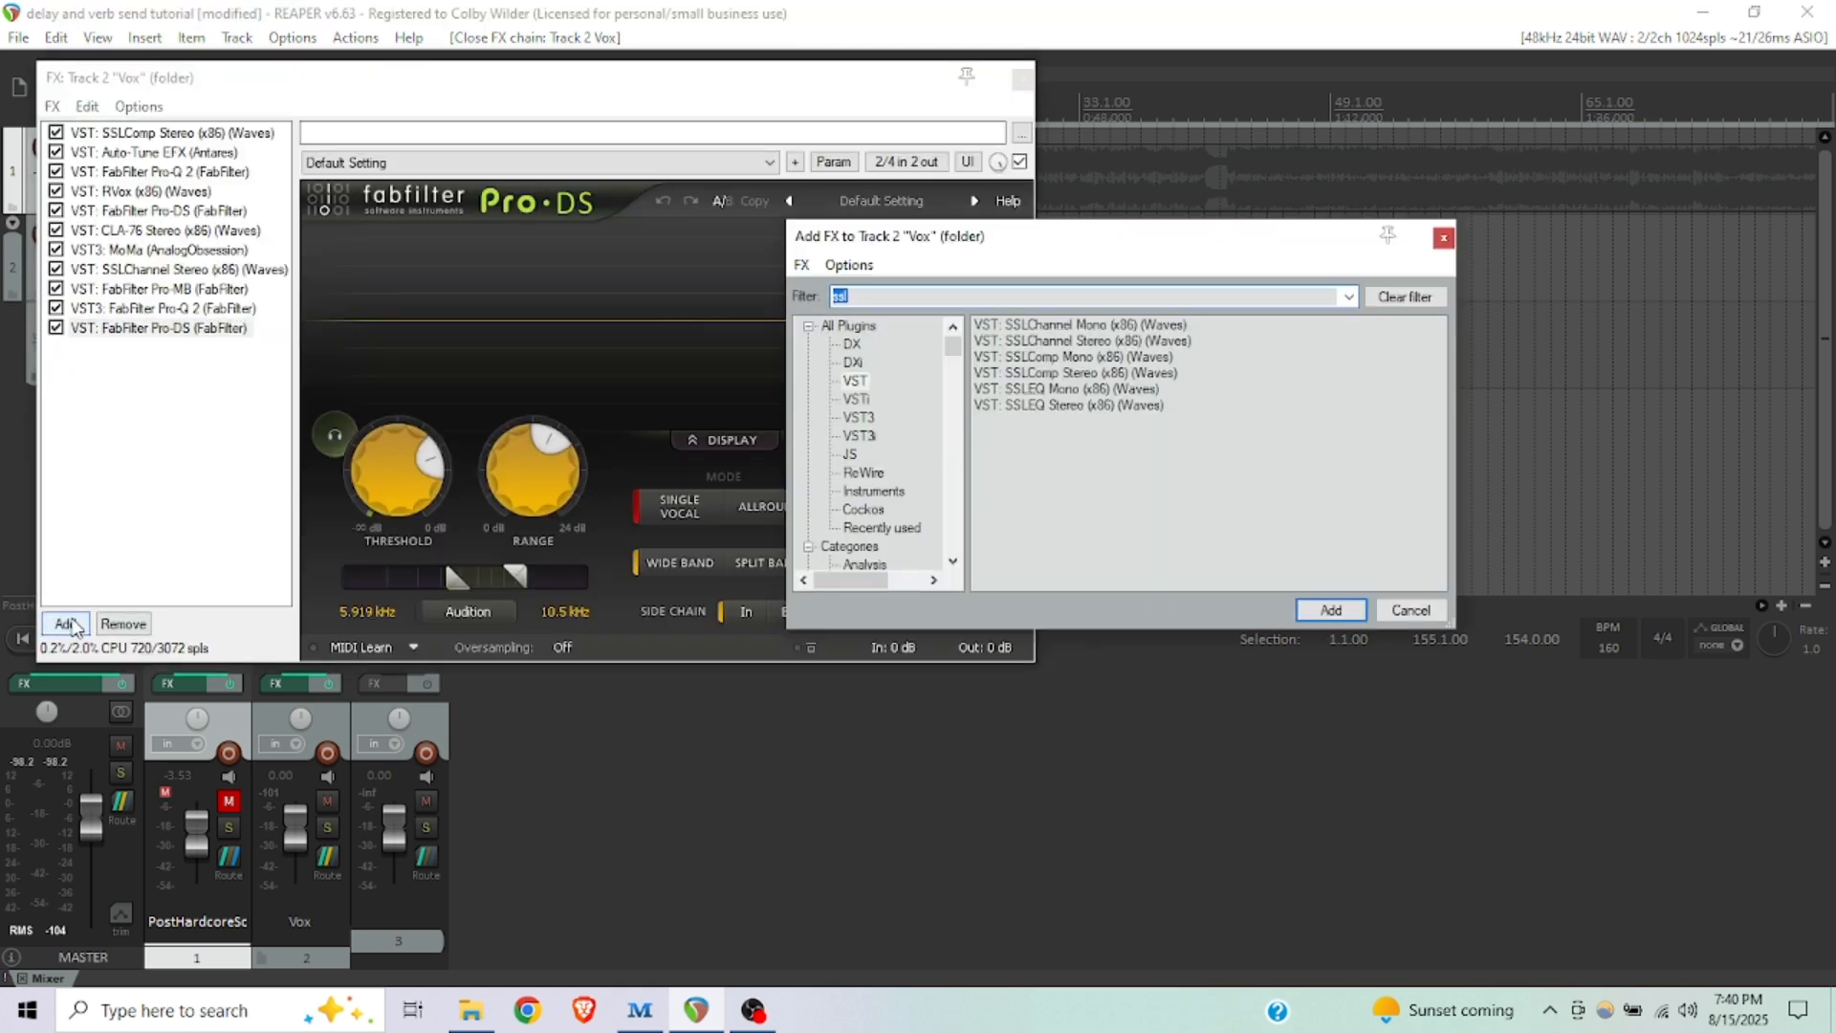
text(val)
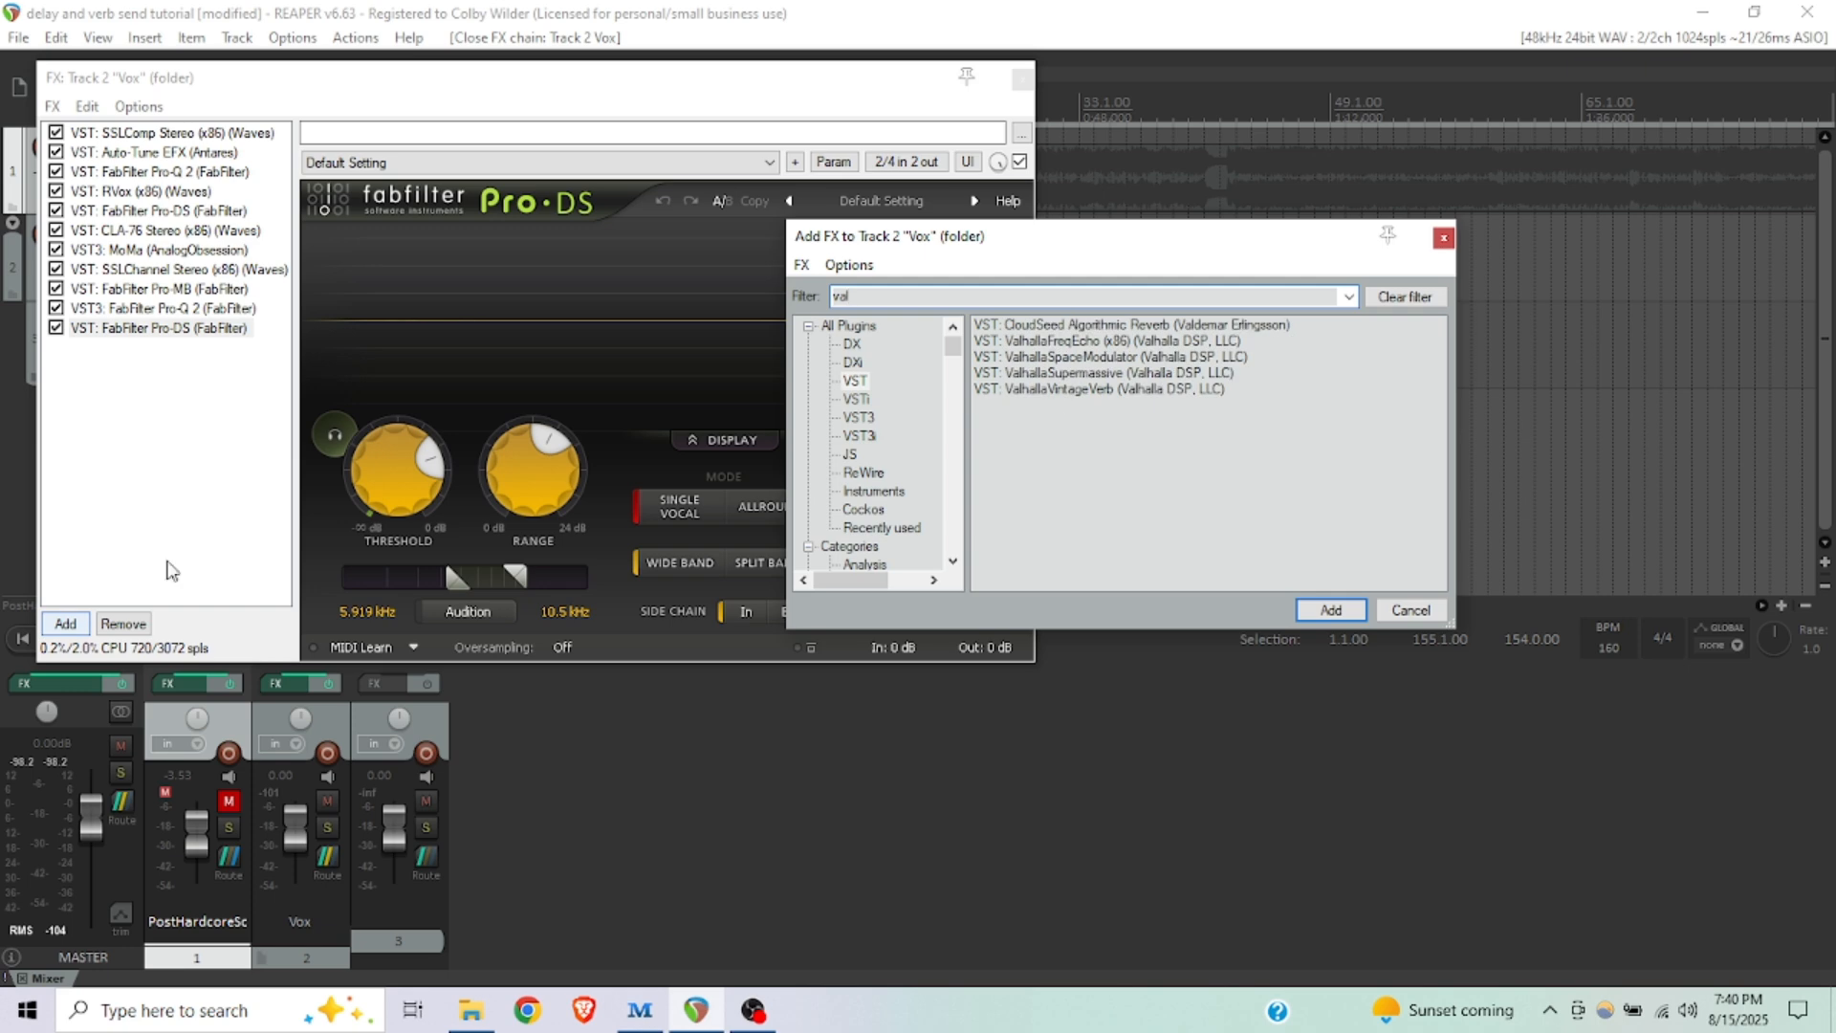
double_click(1214, 388)
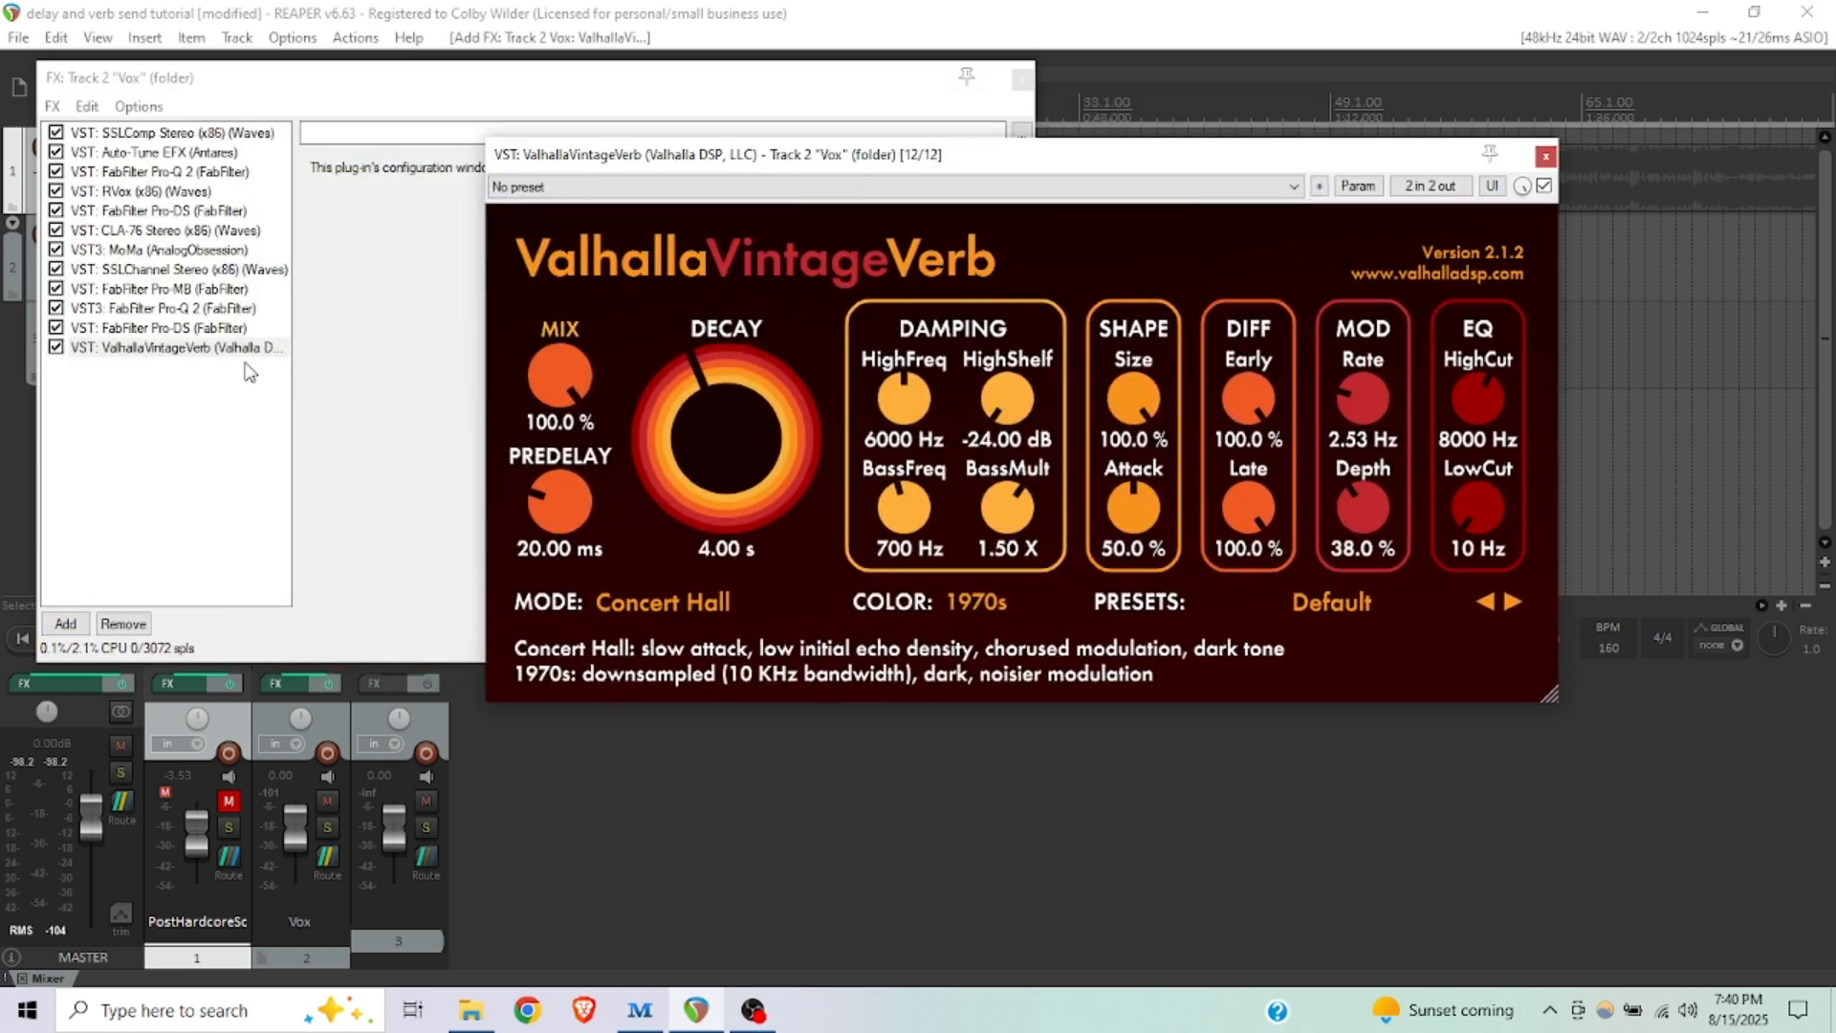
- Remove ValhallaVintageVerb from the Vox track's effects chain and close the chain window
click(251, 356)
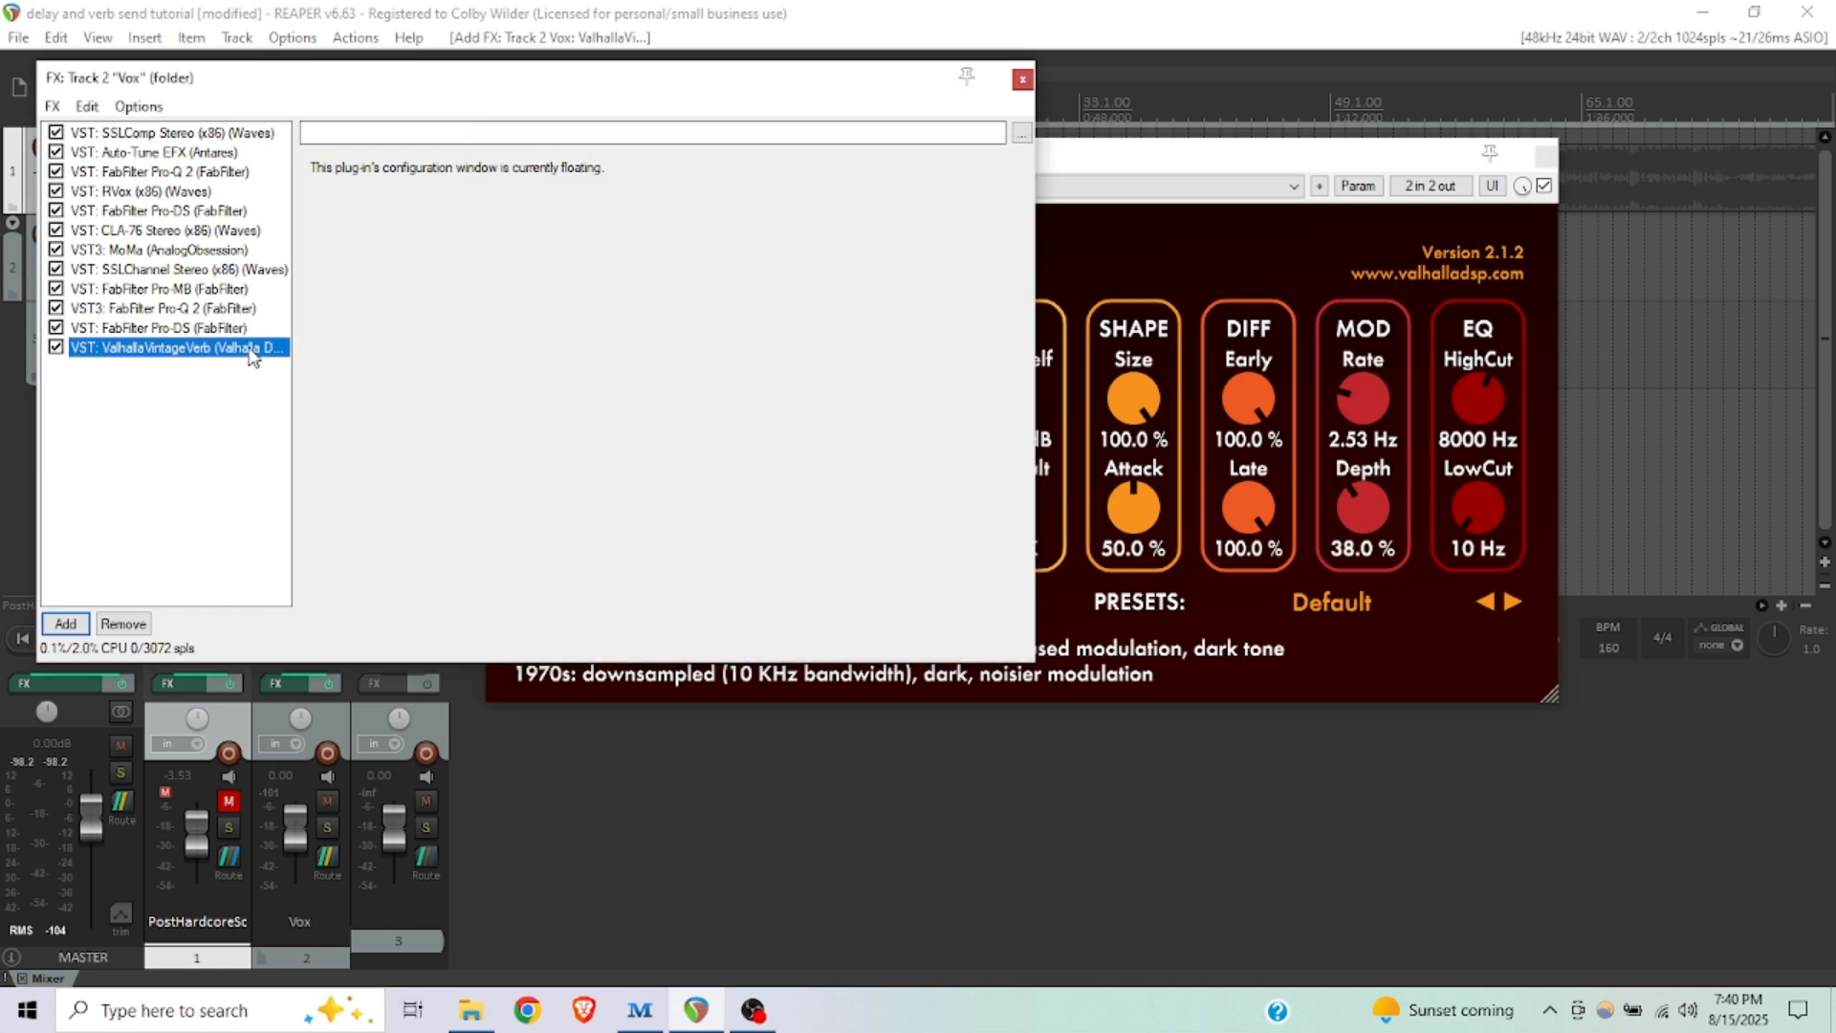
click(142, 626)
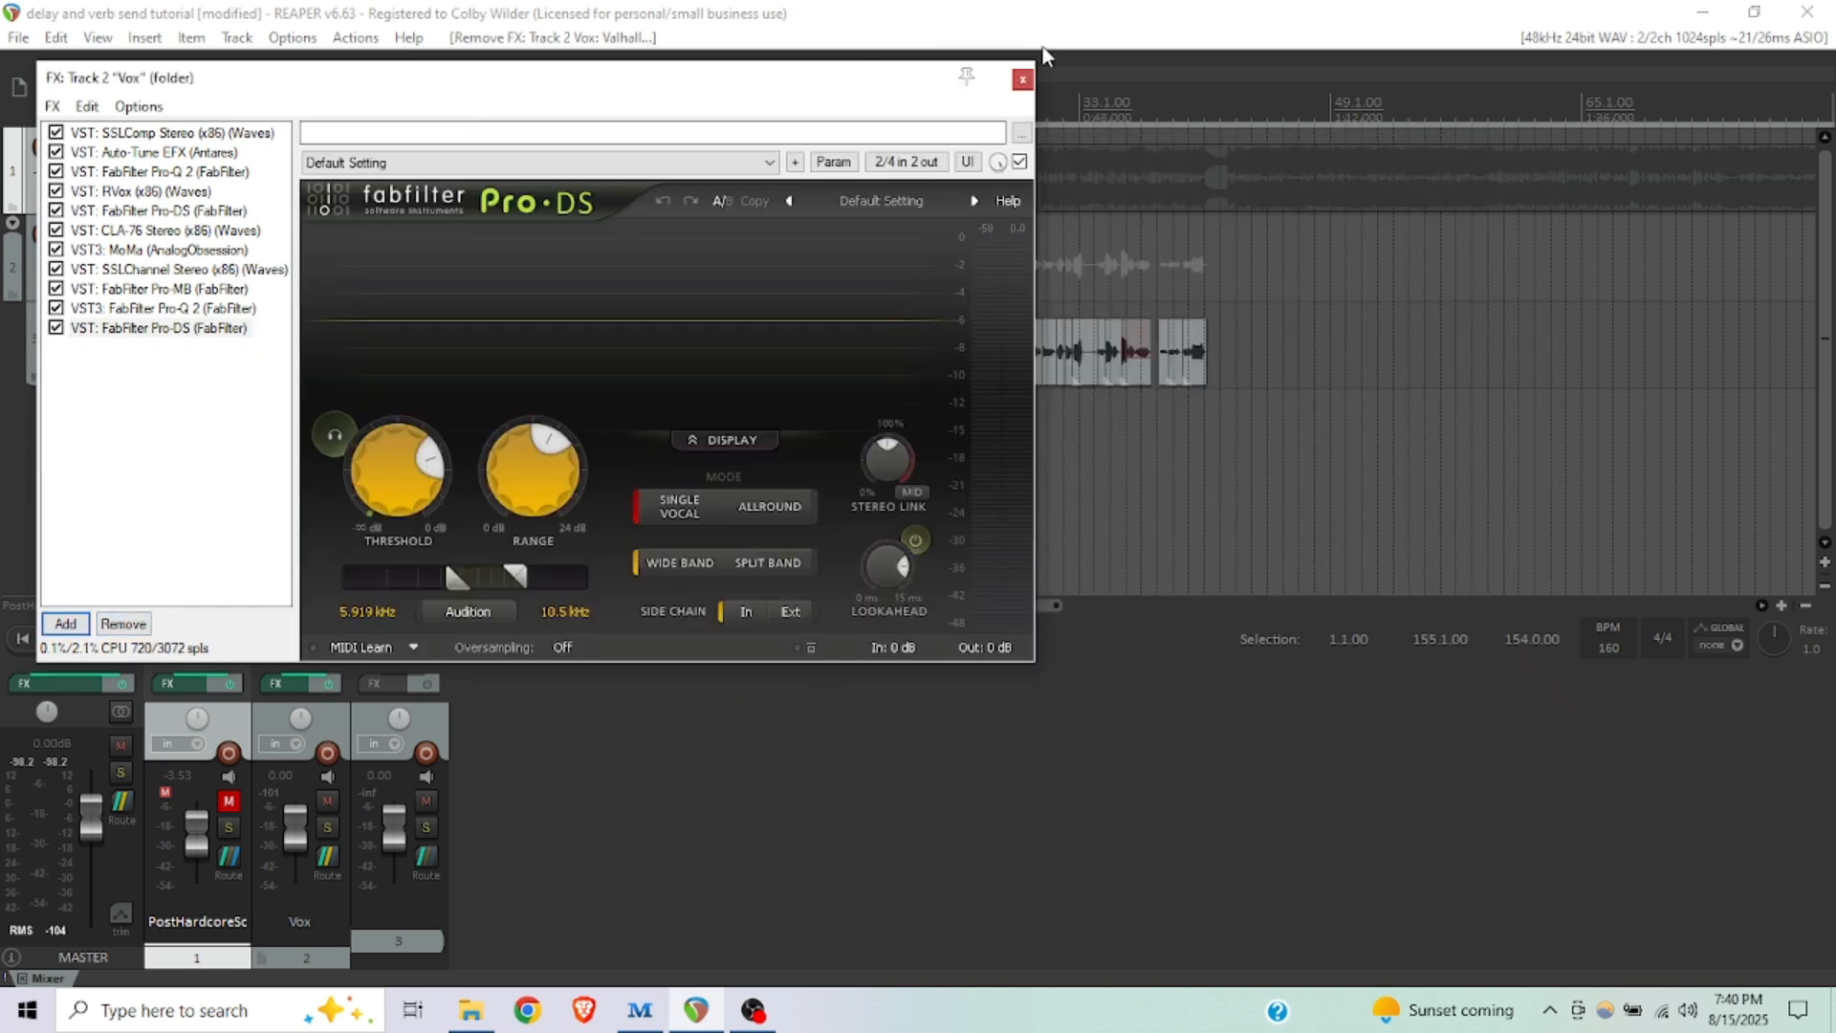
click(1022, 79)
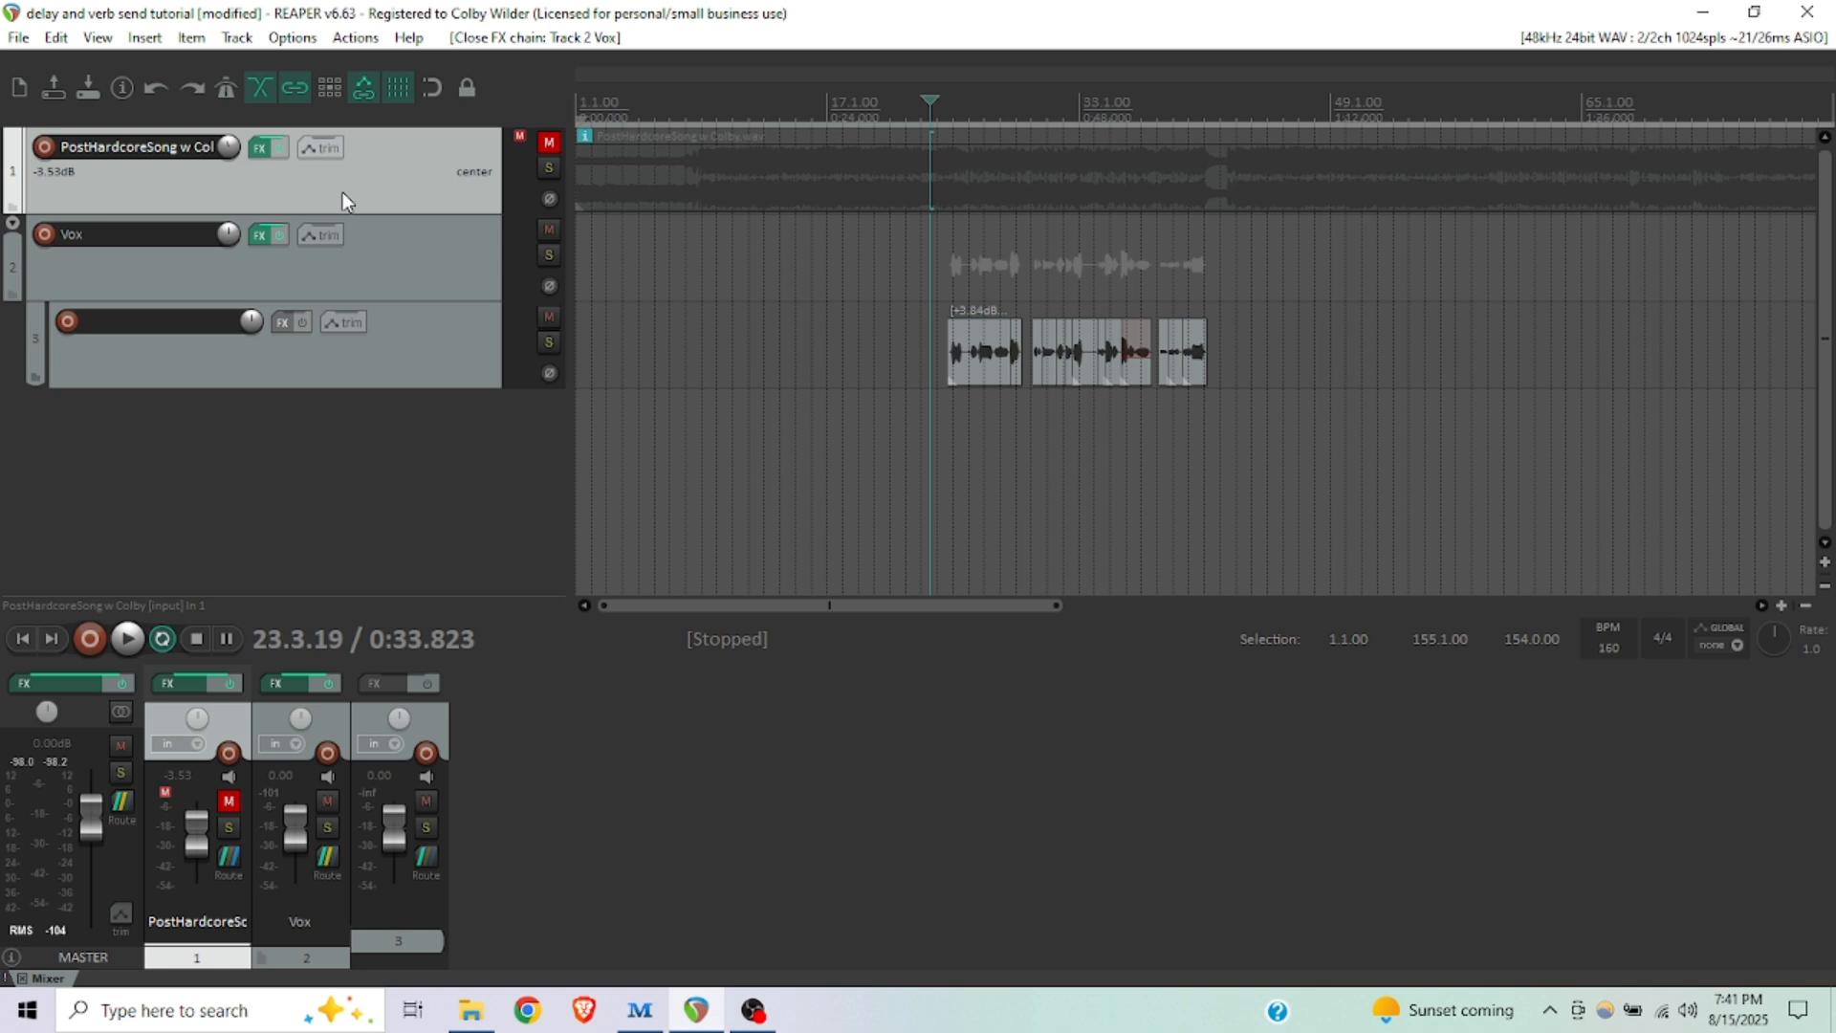
- Add a new track directly above the Vox track and route a receive from Vox into it
key(ctrl+t)
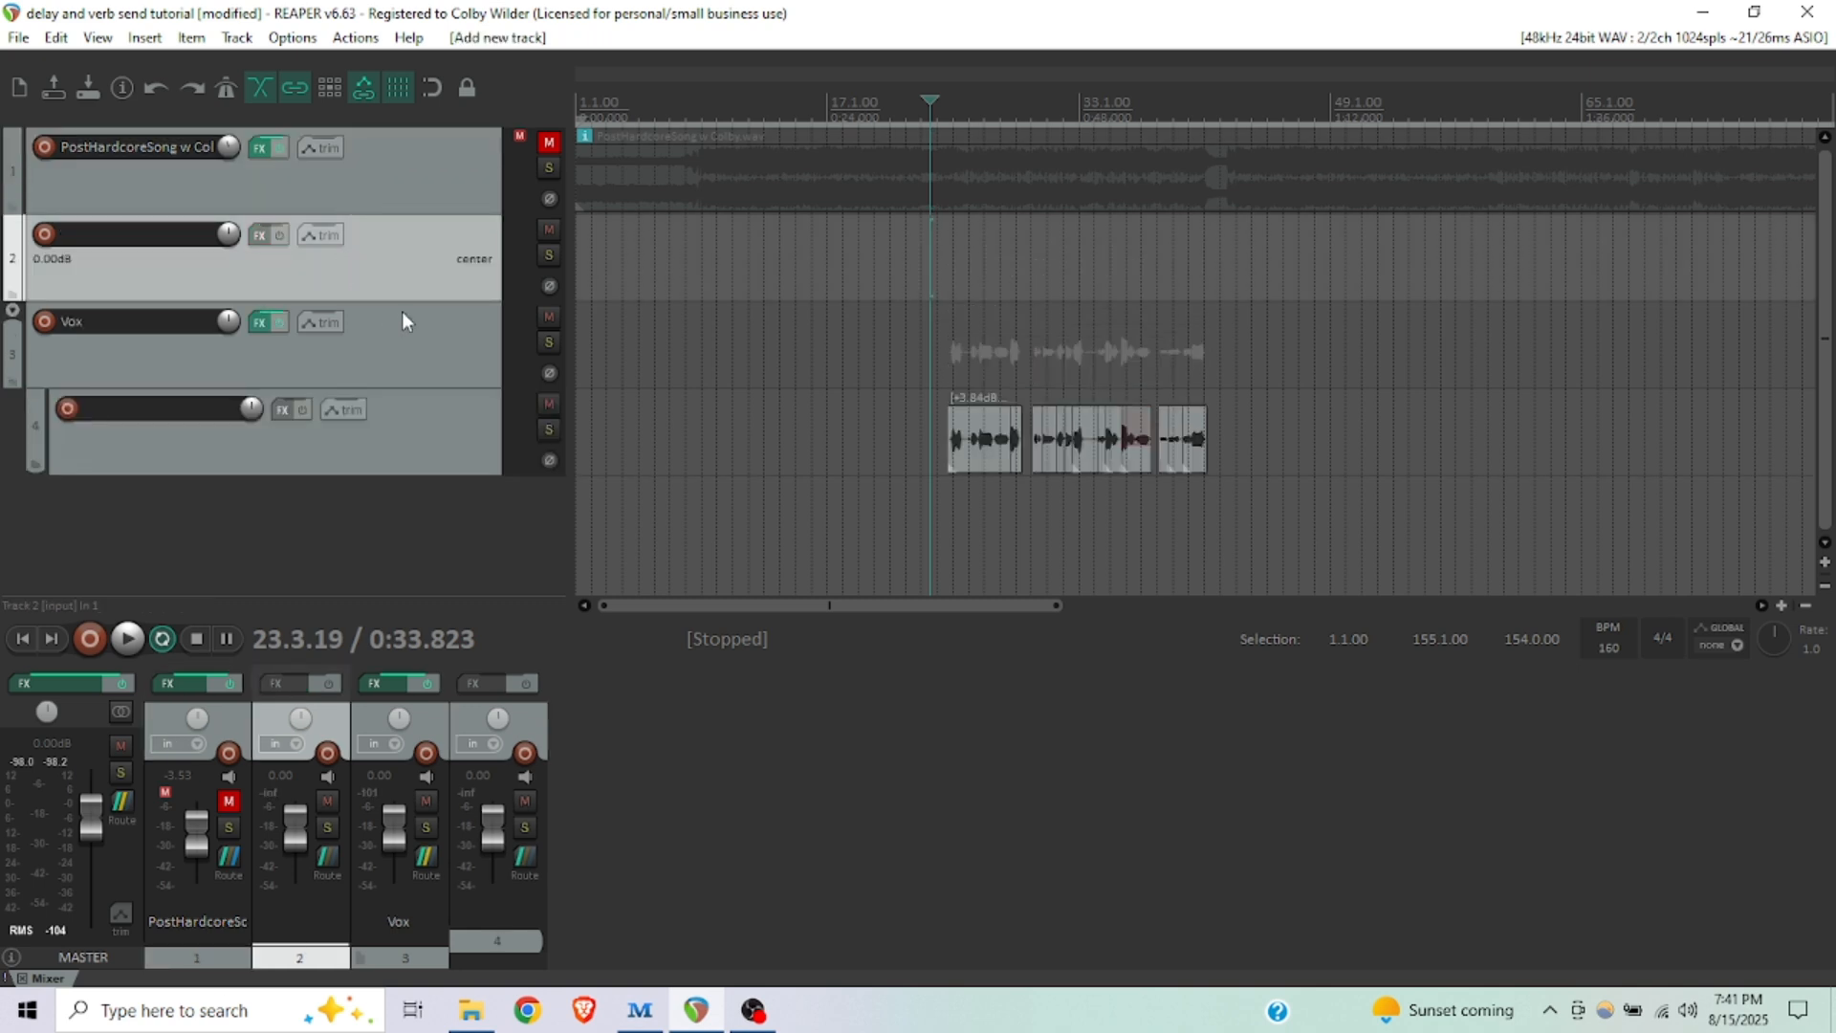
right_click(233, 244)
drag(284, 246, 597, 147)
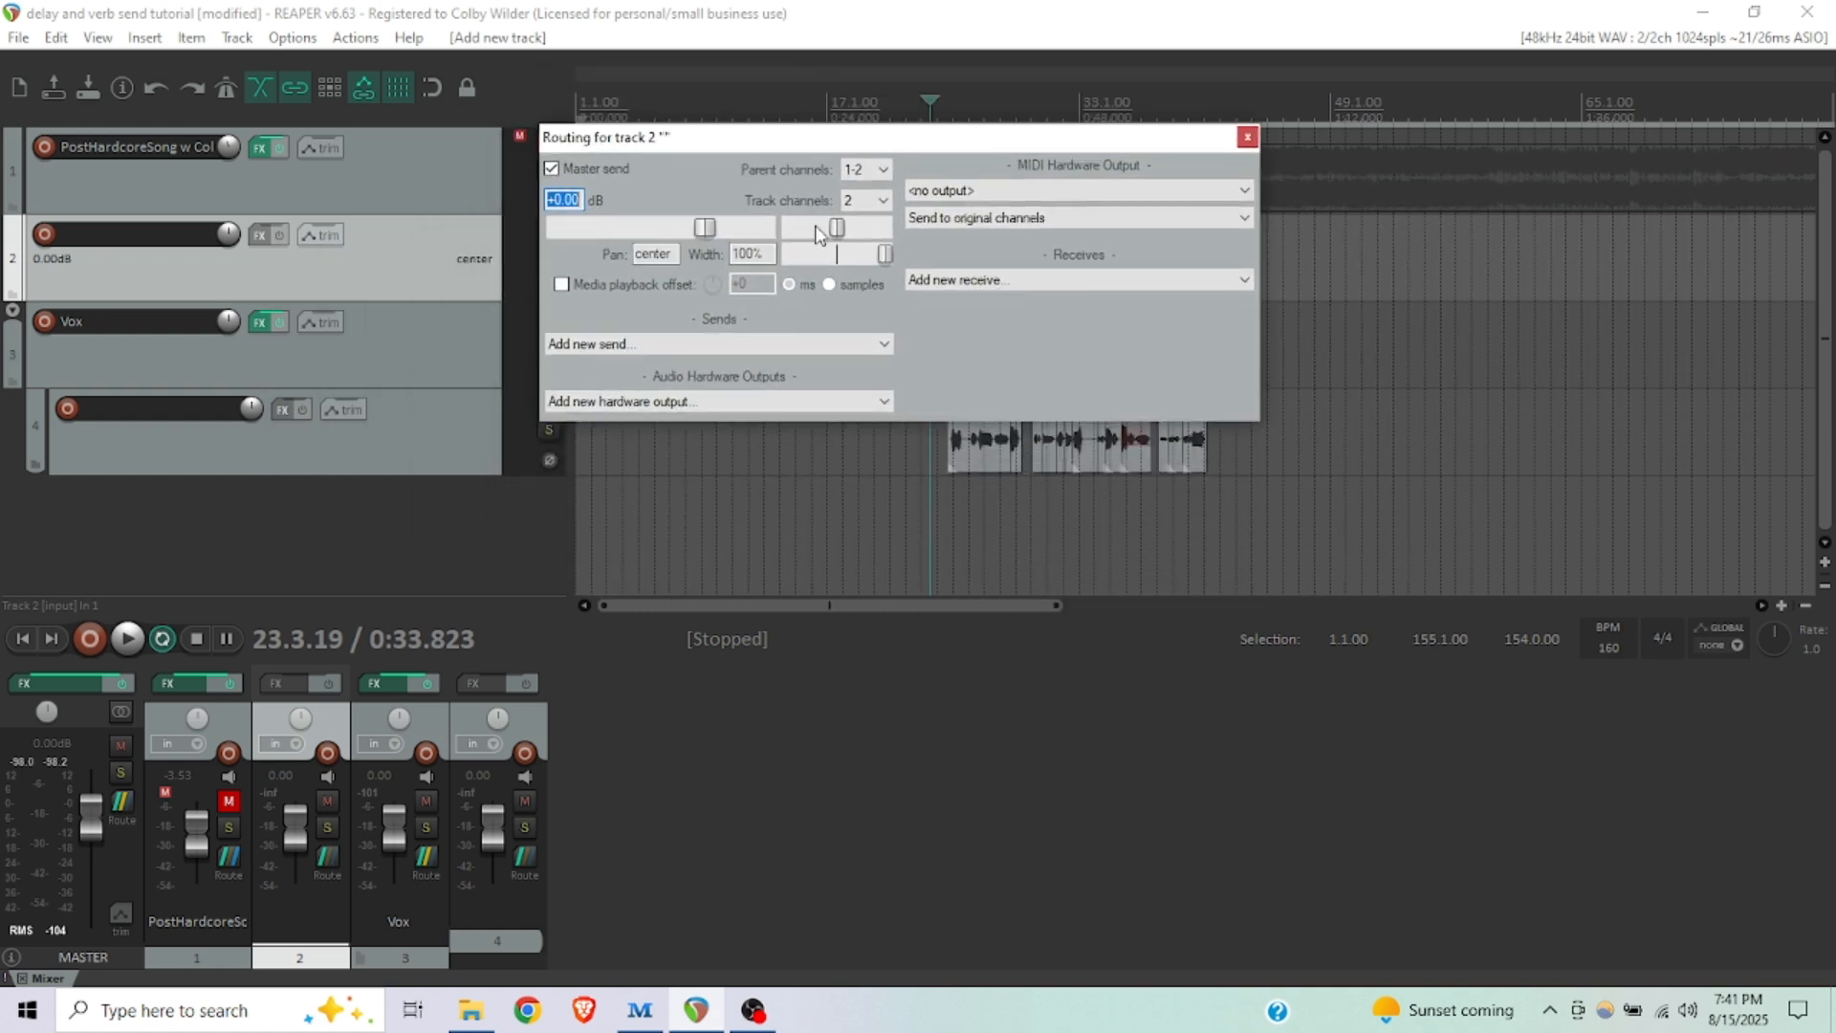
click(970, 280)
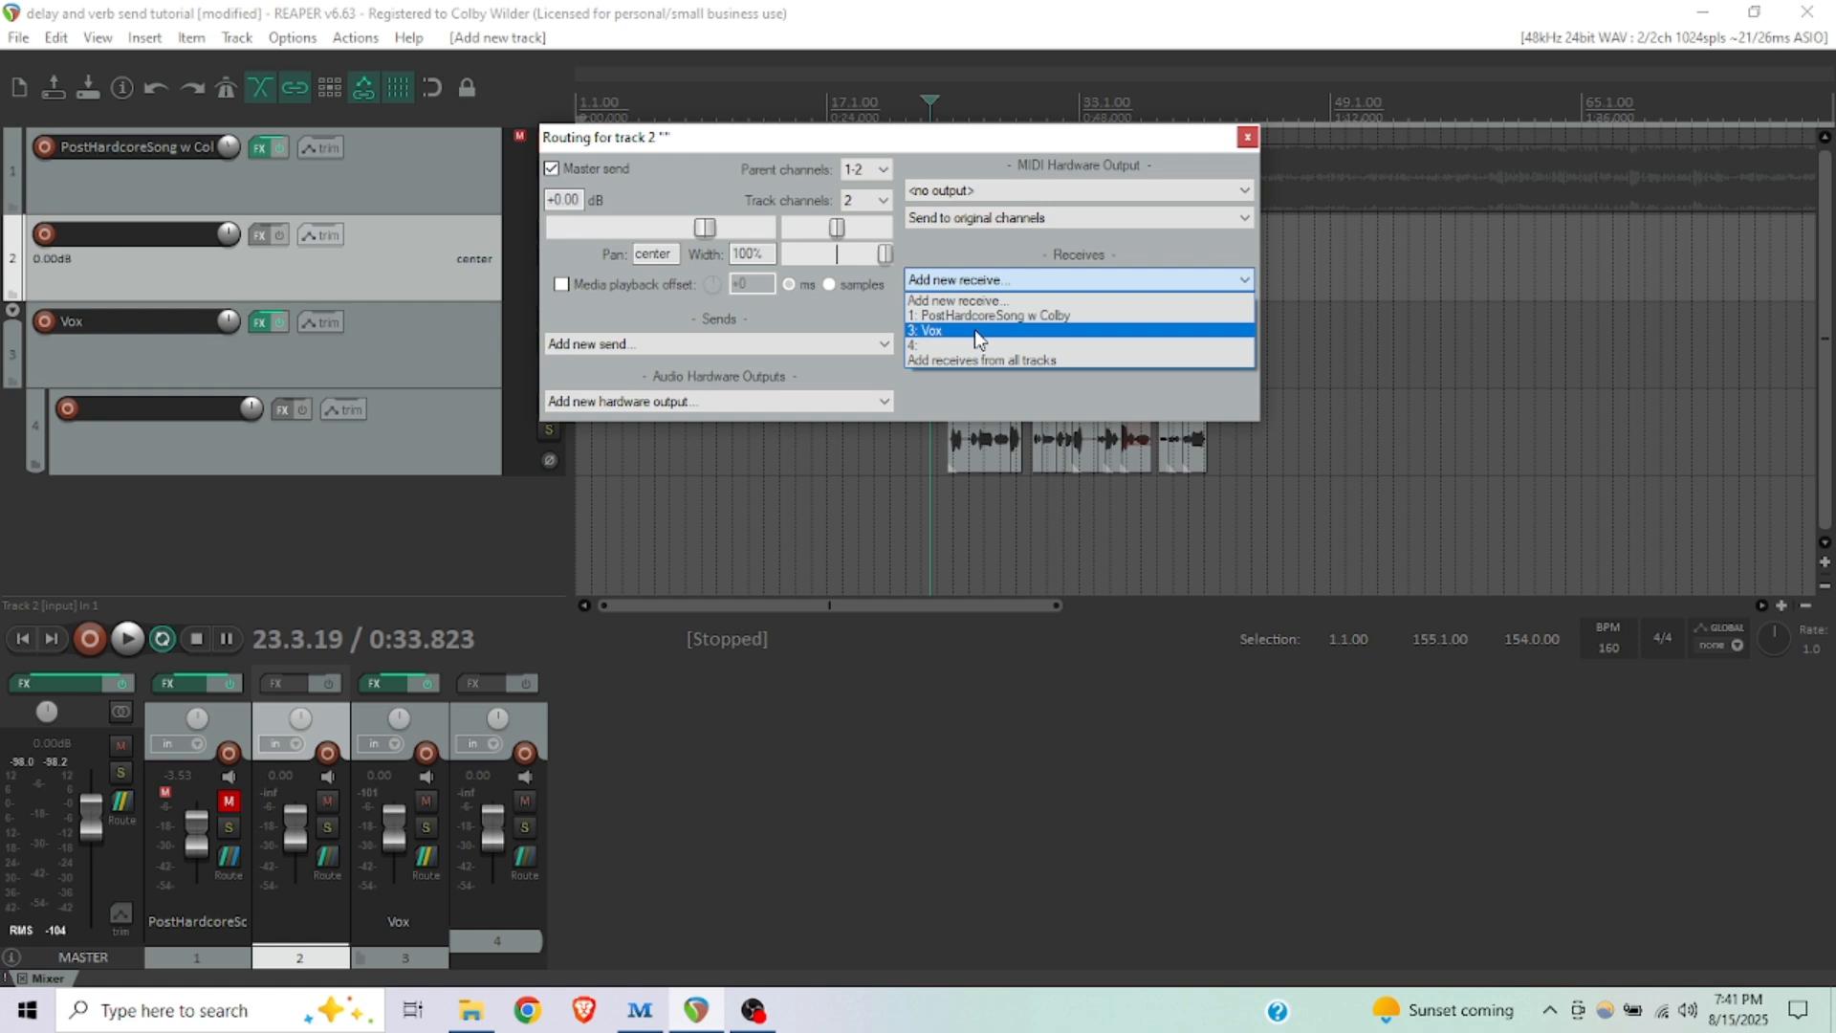
click(974, 328)
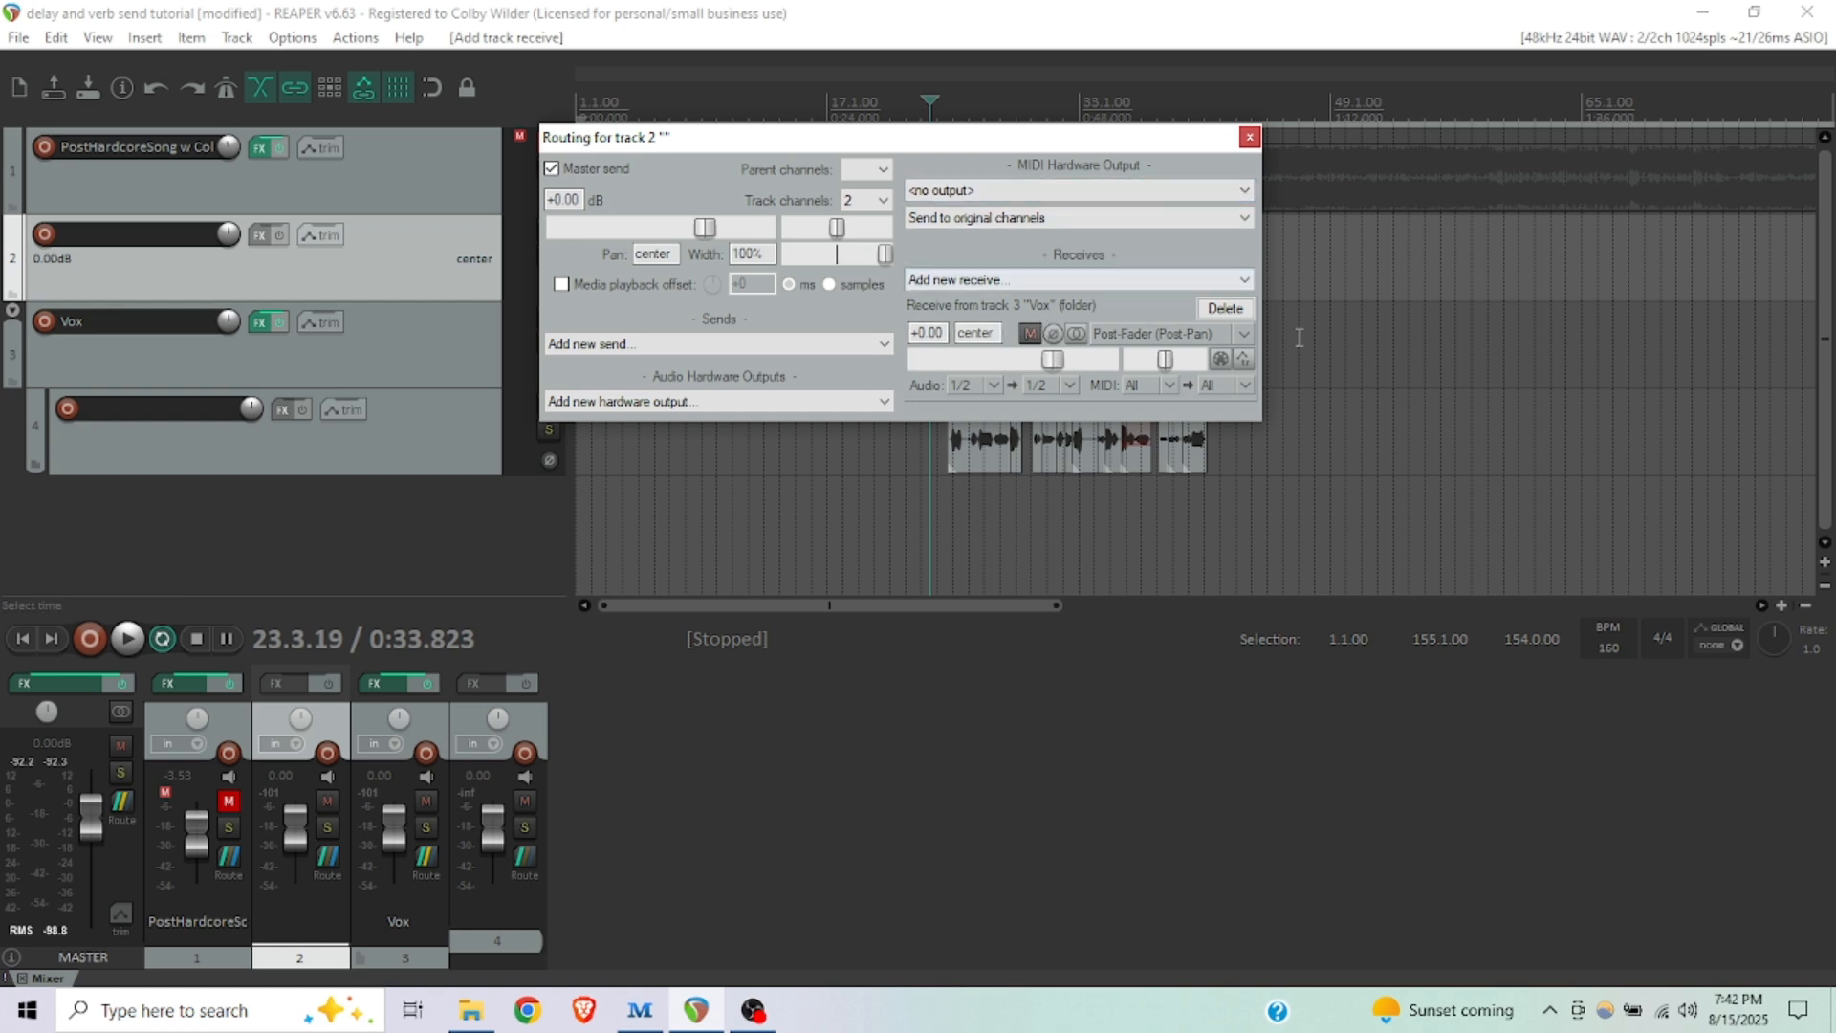
click(1250, 138)
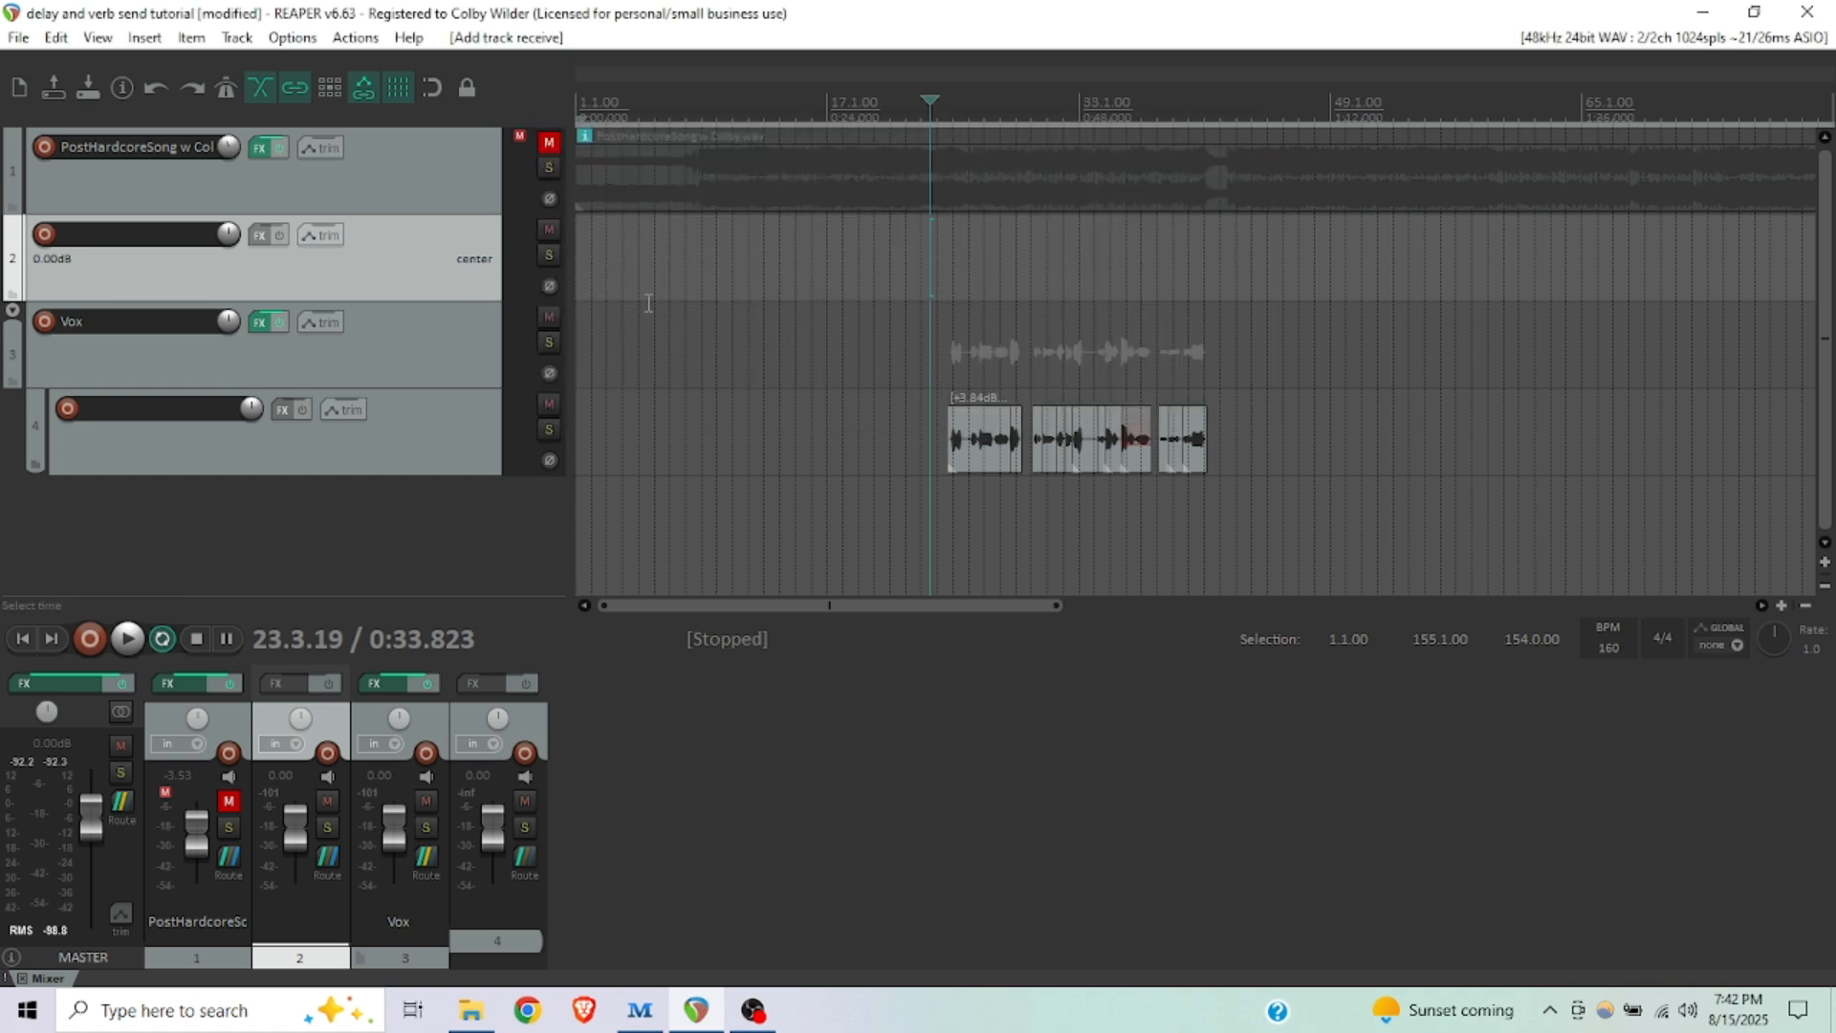
- Solo the new track and play the project to hear the signal received from Vox
click(552, 255)
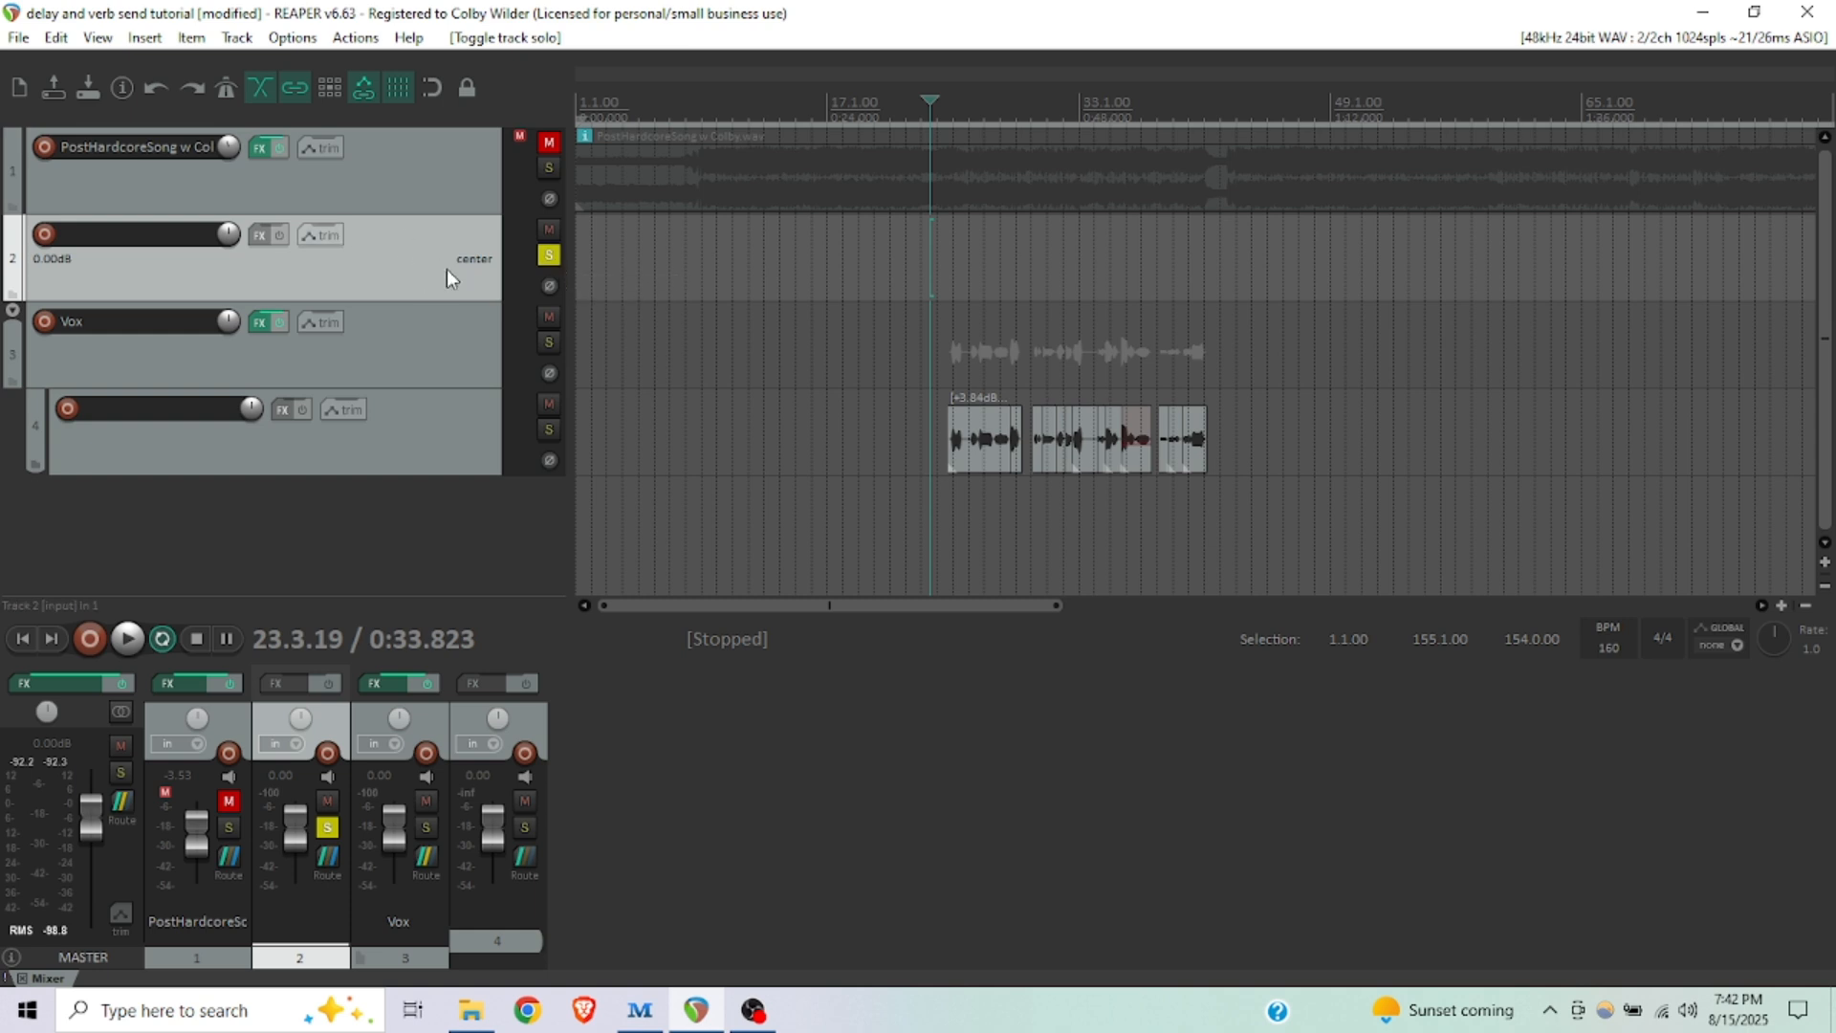
key(space)
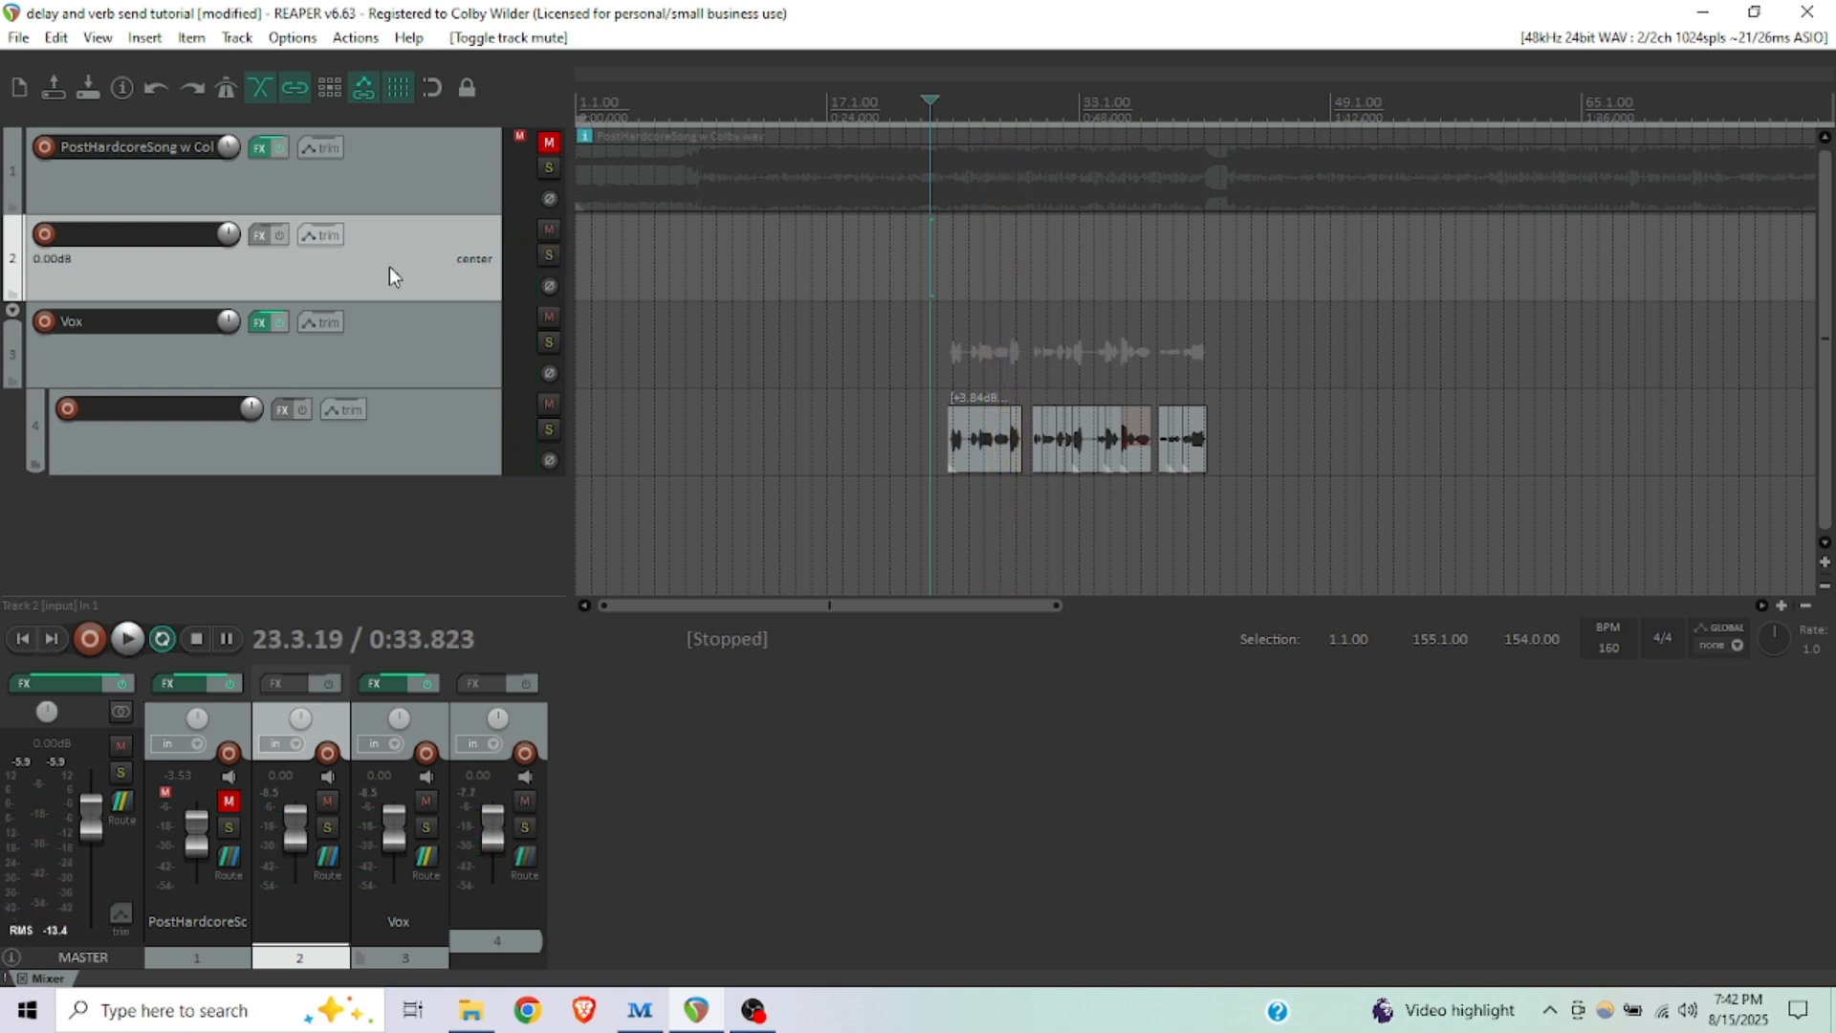
- Add the ValhallaVintageVerb plugin to track 2 and move its window clear of the track controls
click(262, 233)
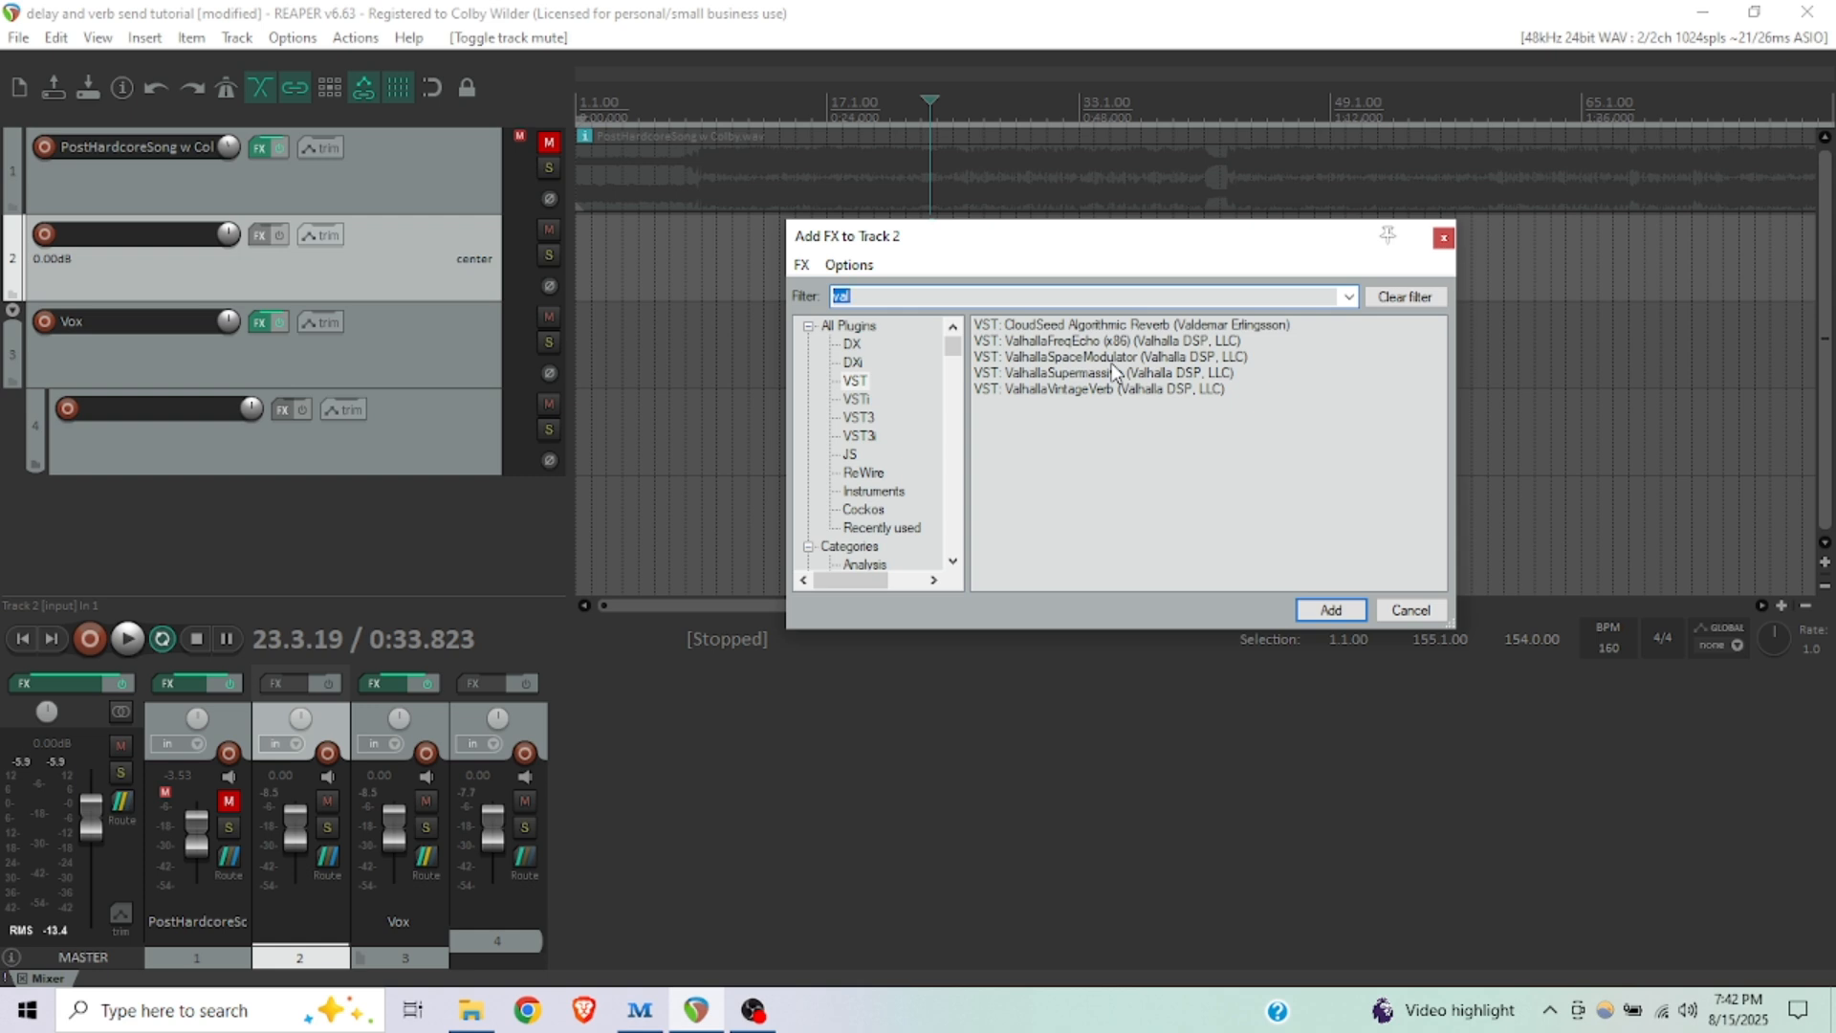
text(val)
double_click(1065, 392)
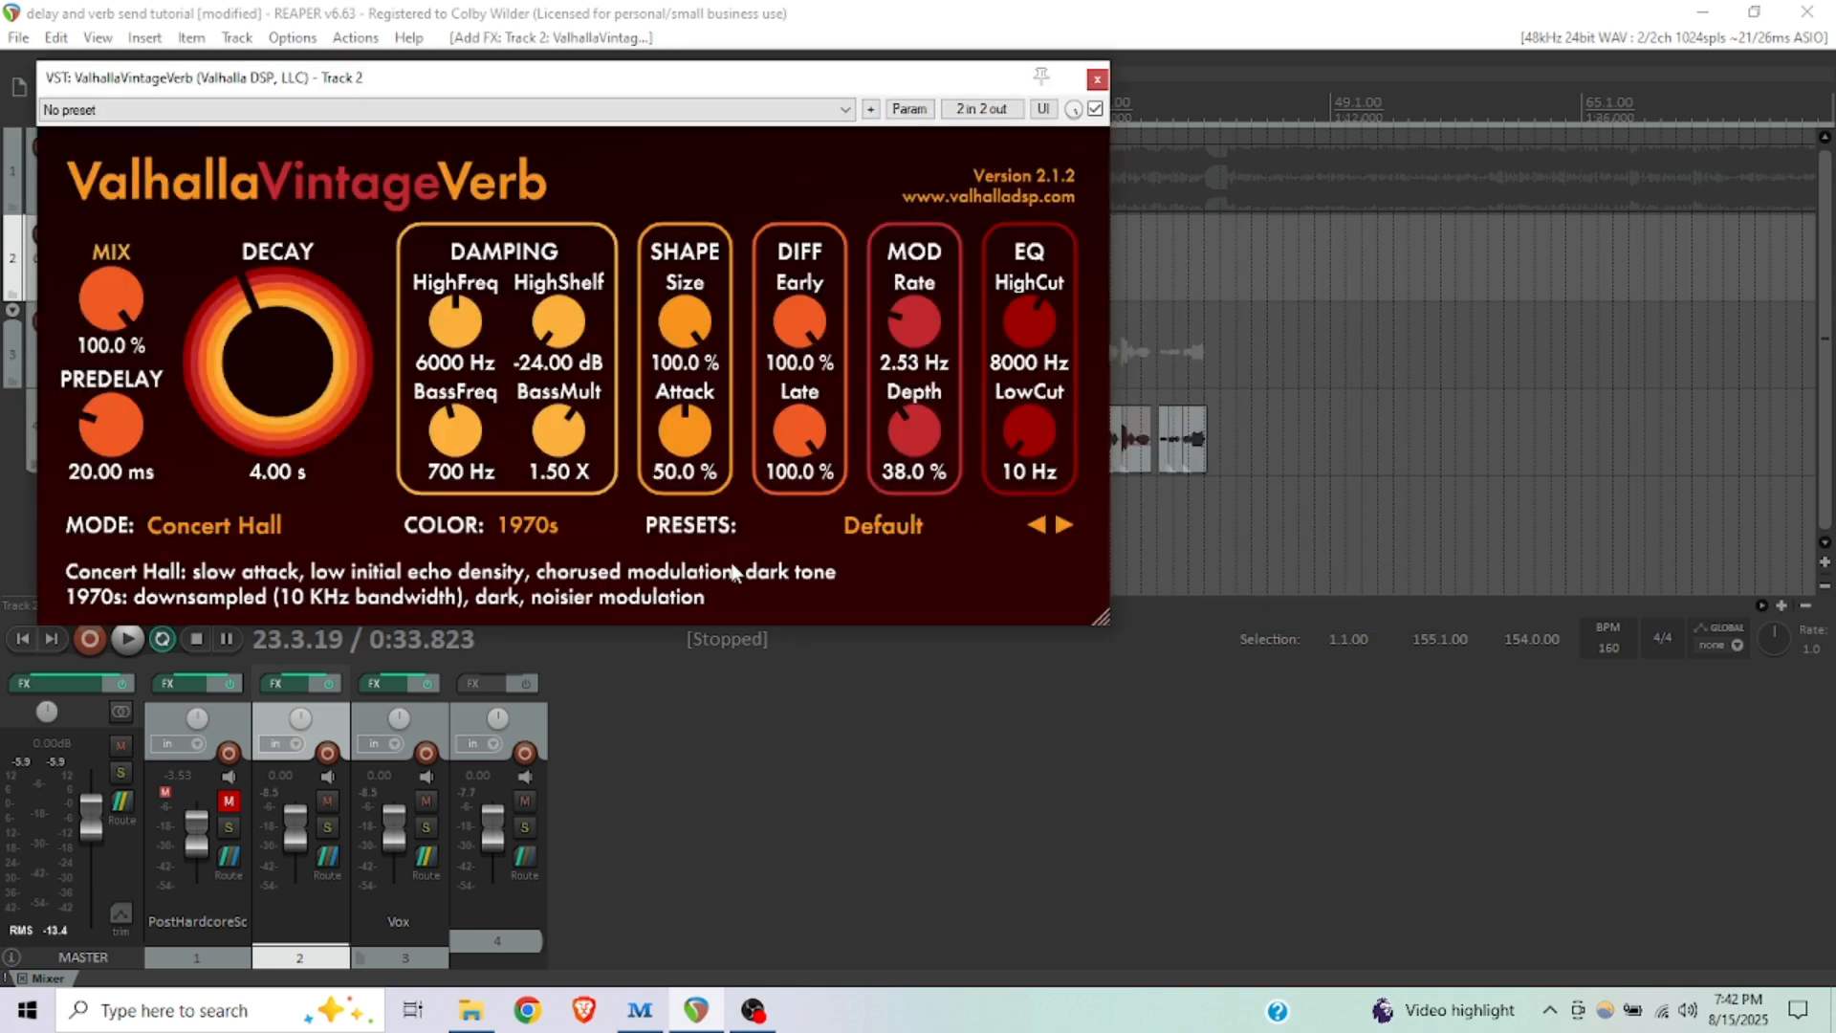
drag(523, 69, 829, 90)
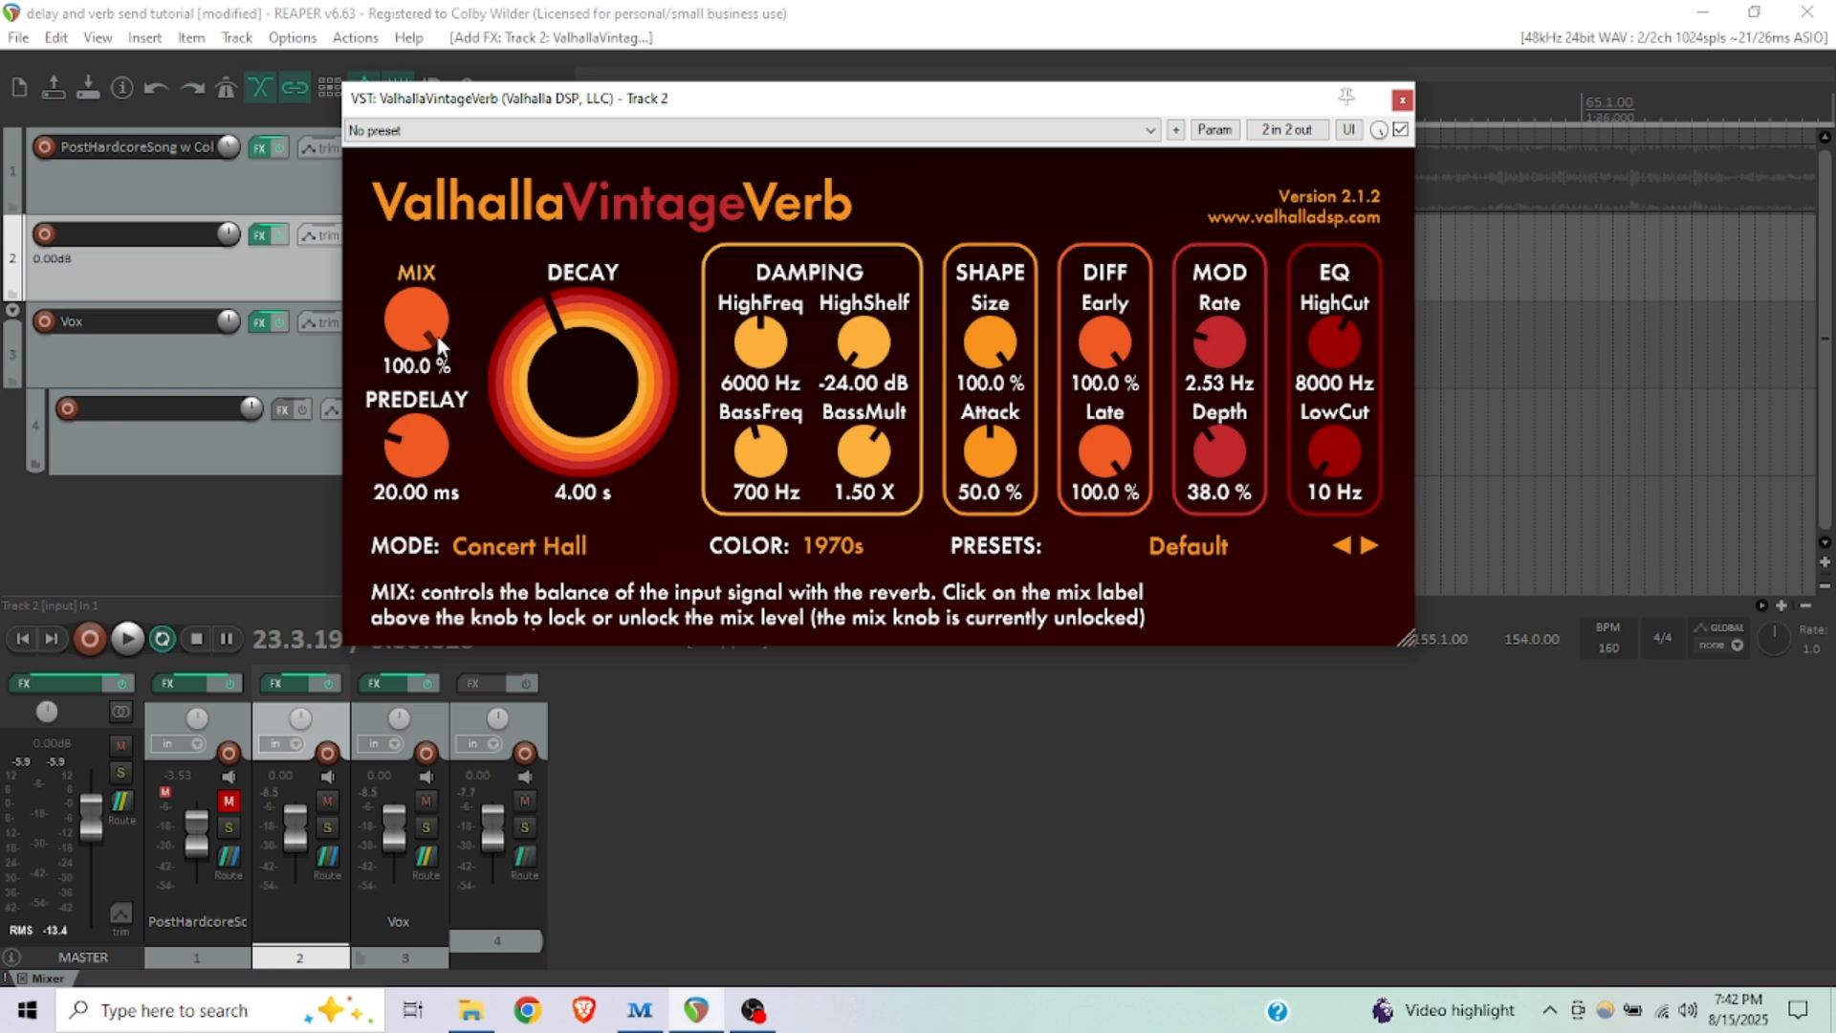
drag(1094, 107, 1590, 168)
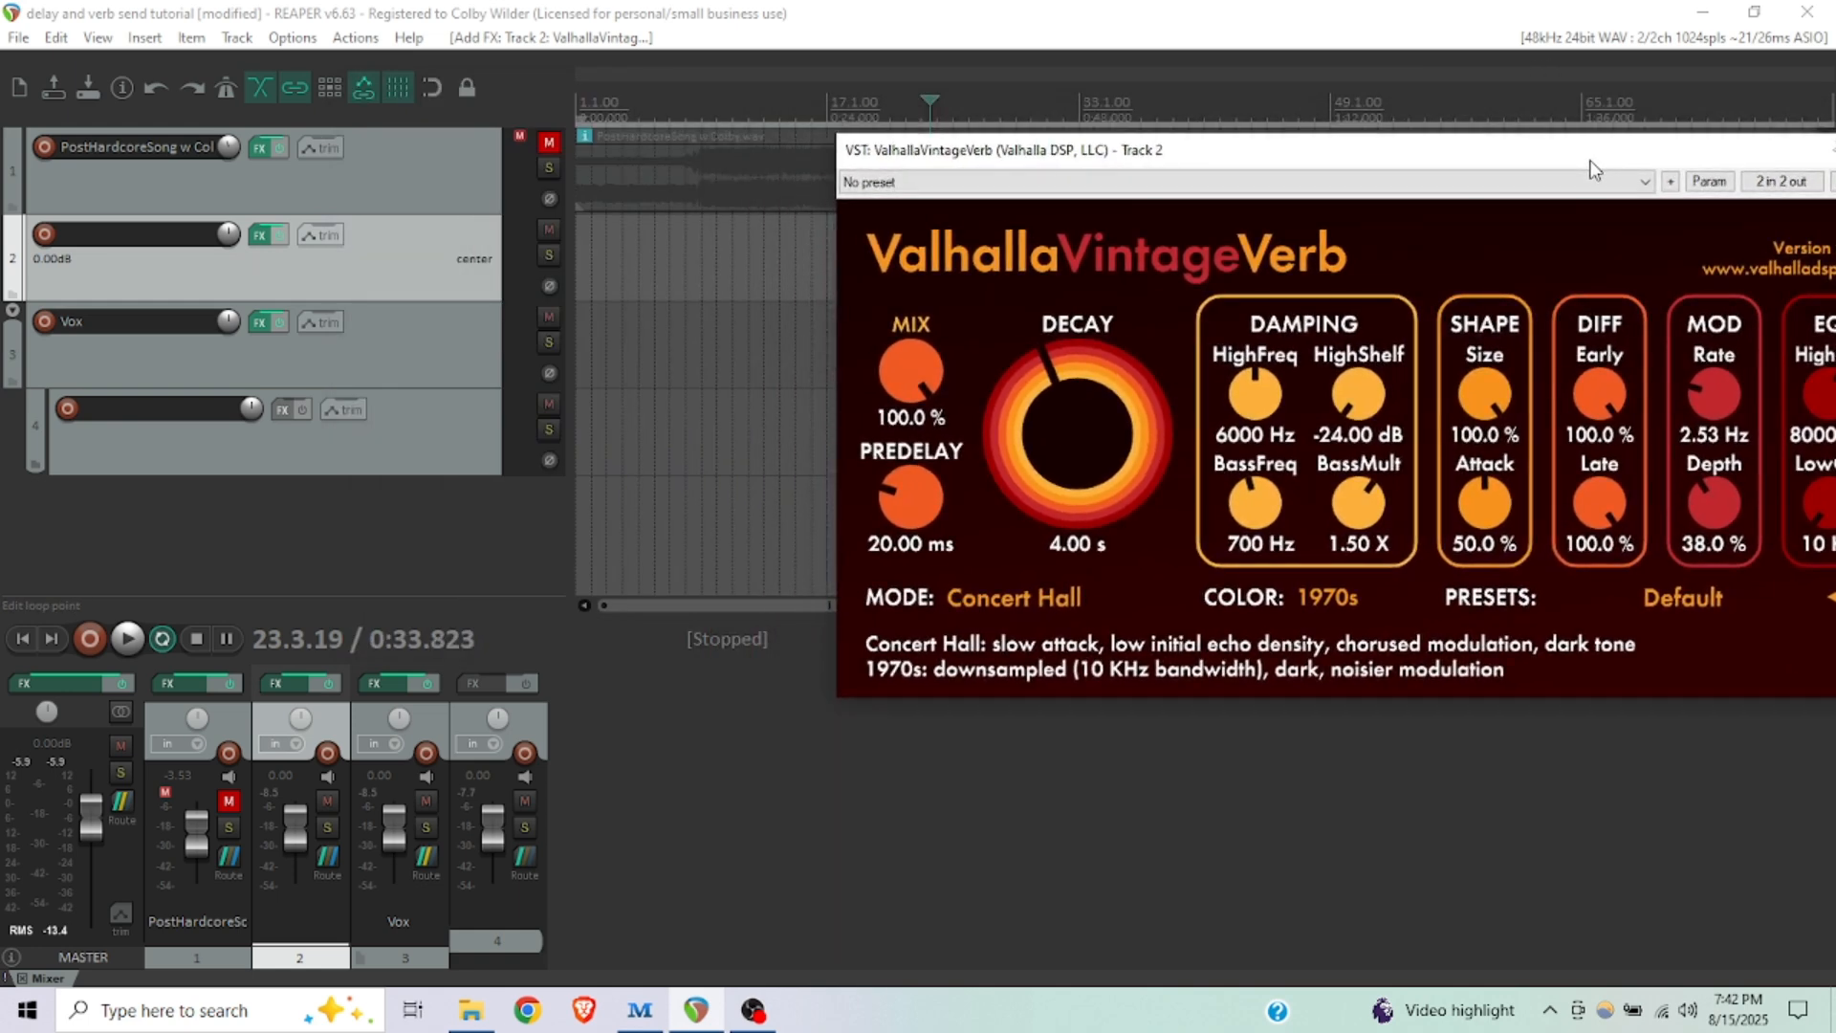
click(551, 256)
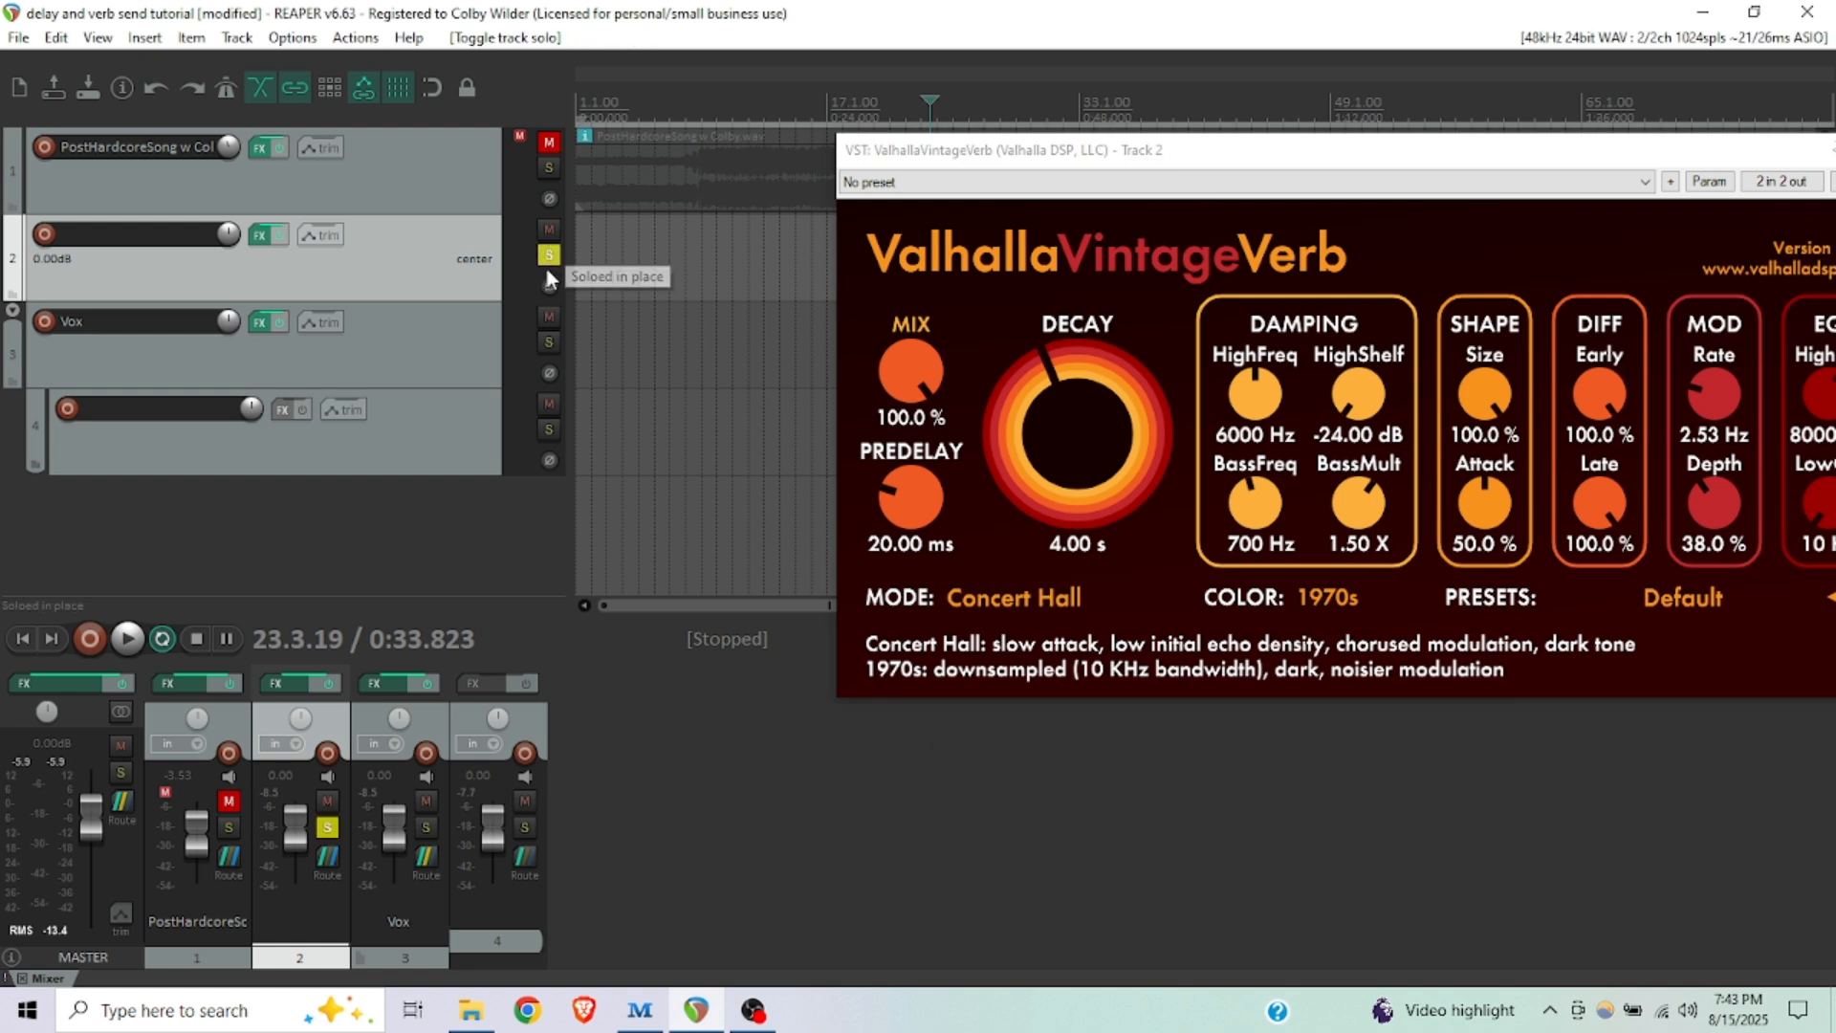
click(551, 256)
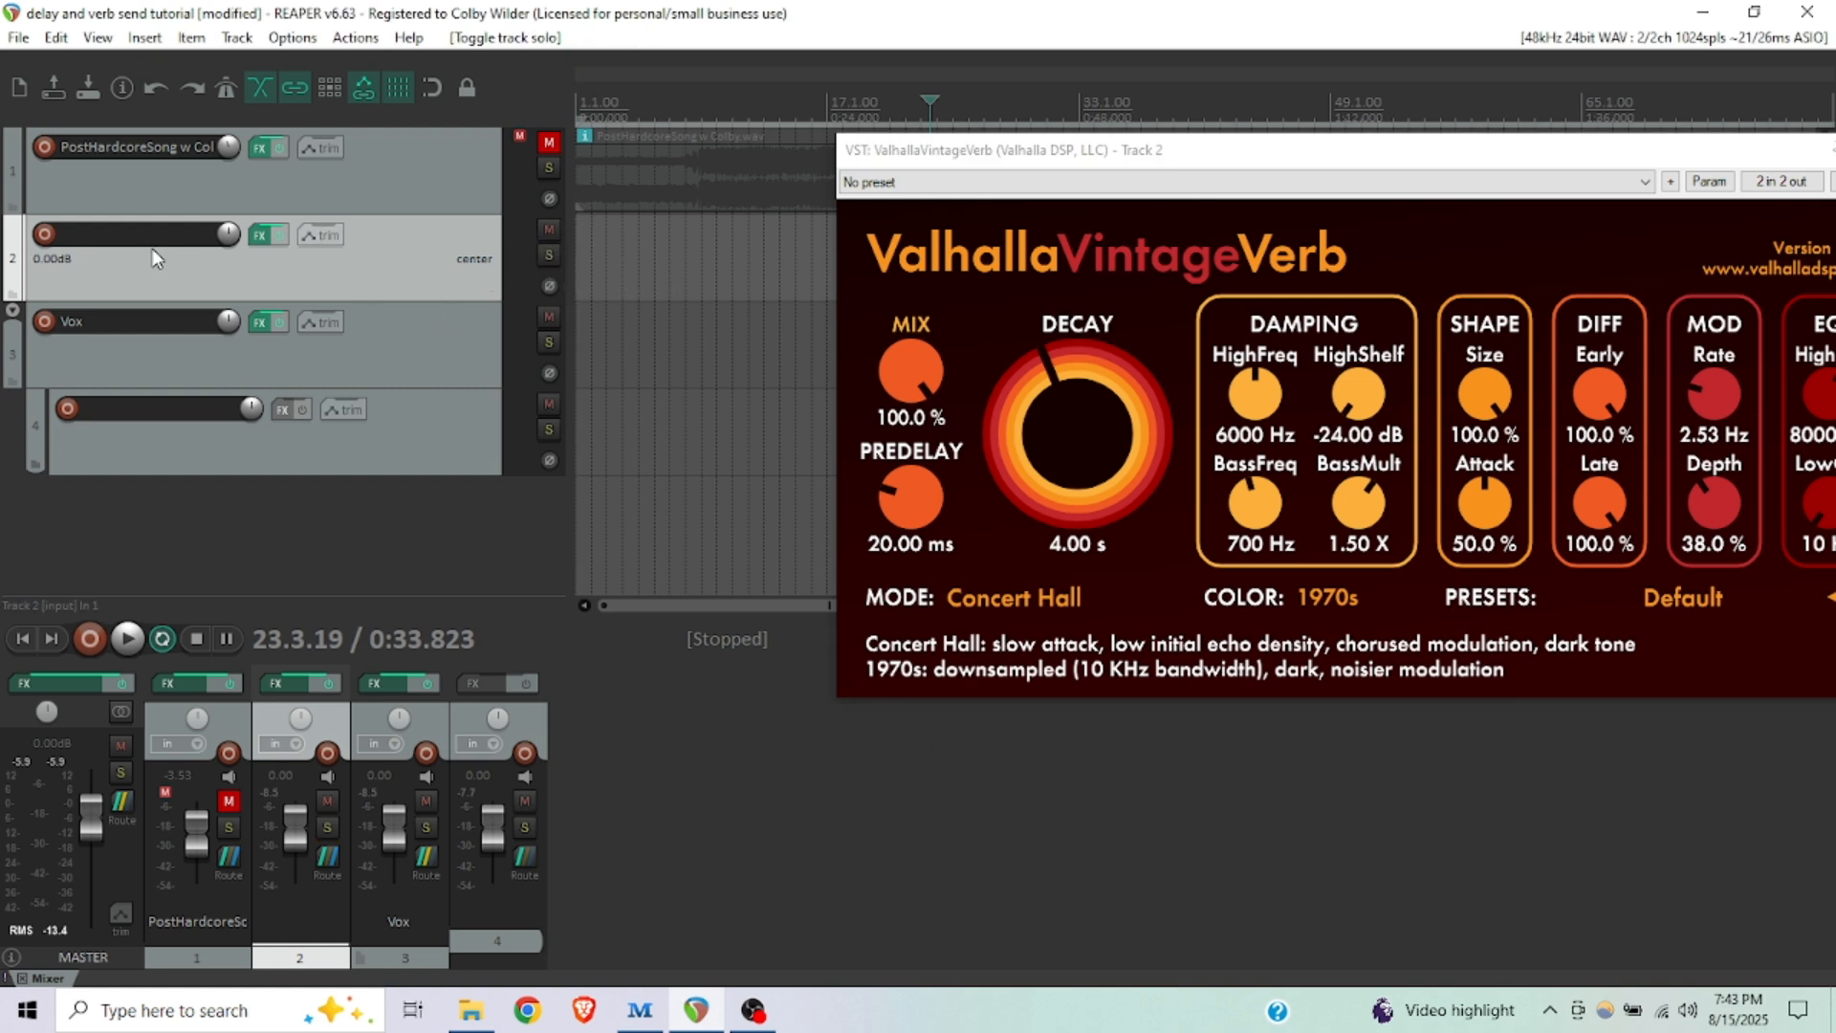
- Name track 2 "Reverb Send"
double_click(143, 234)
text(Reverb Send)
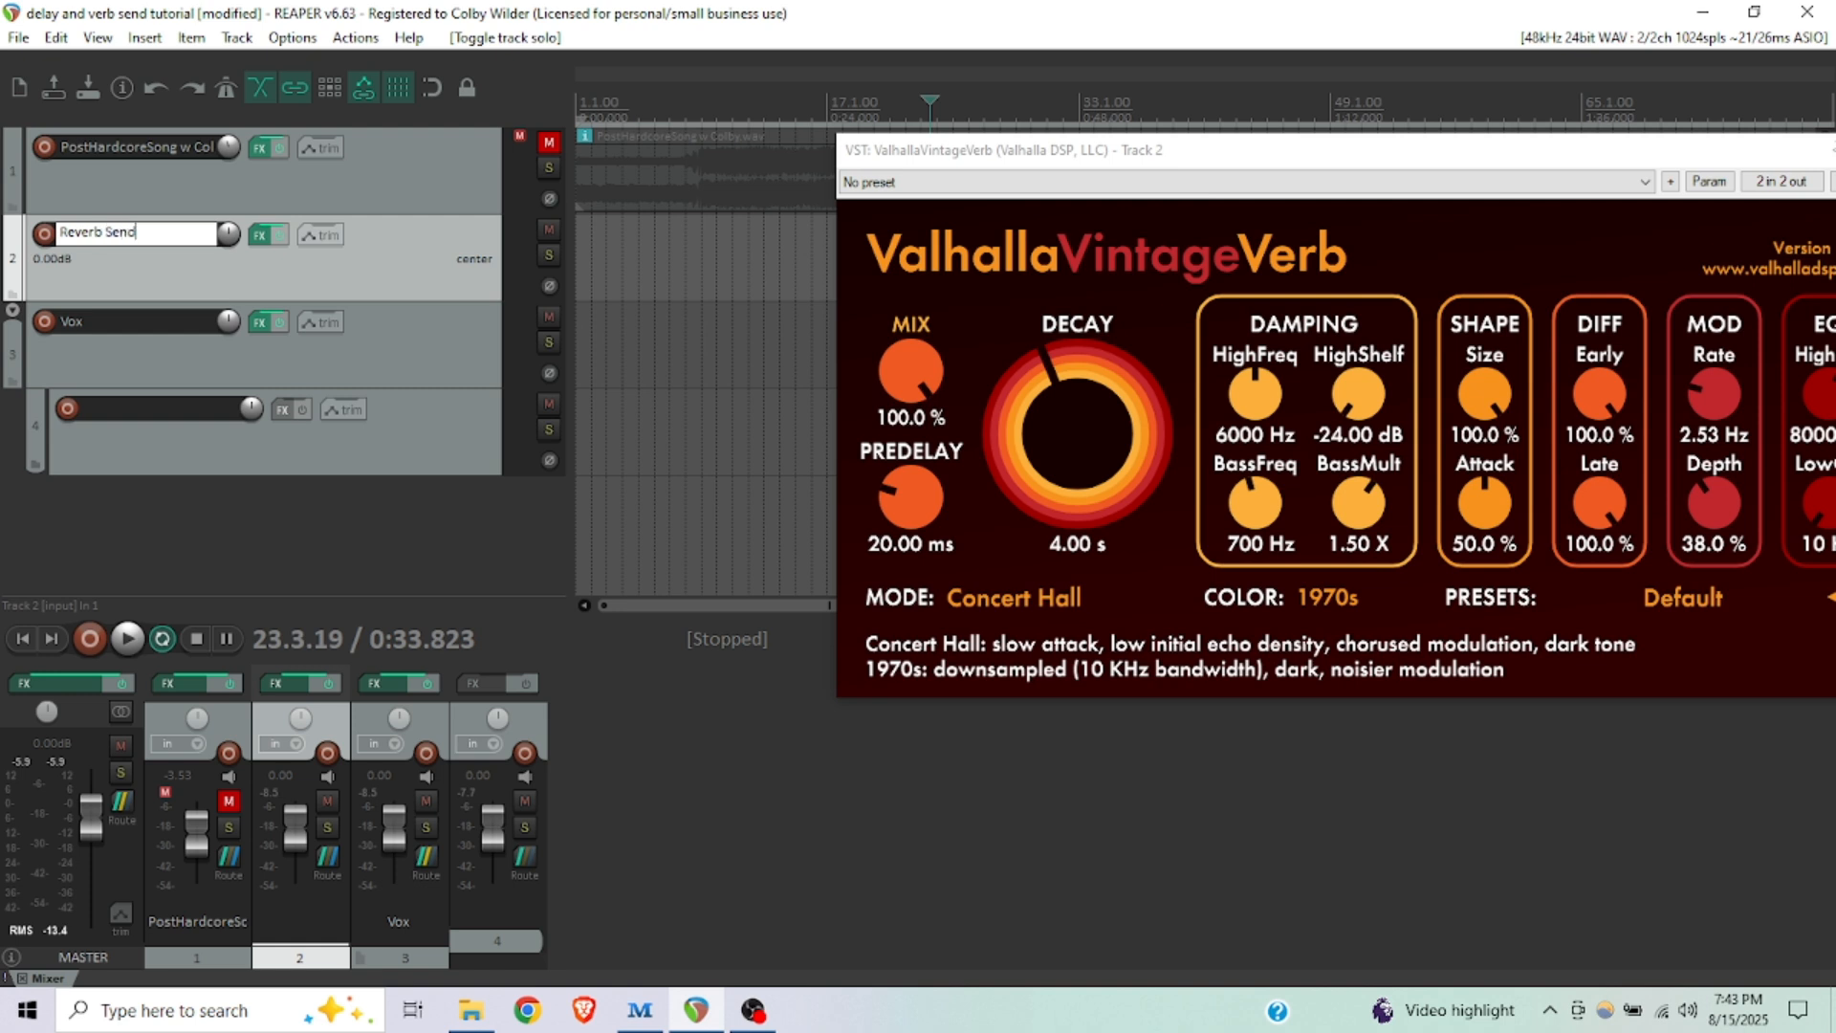
key(Return)
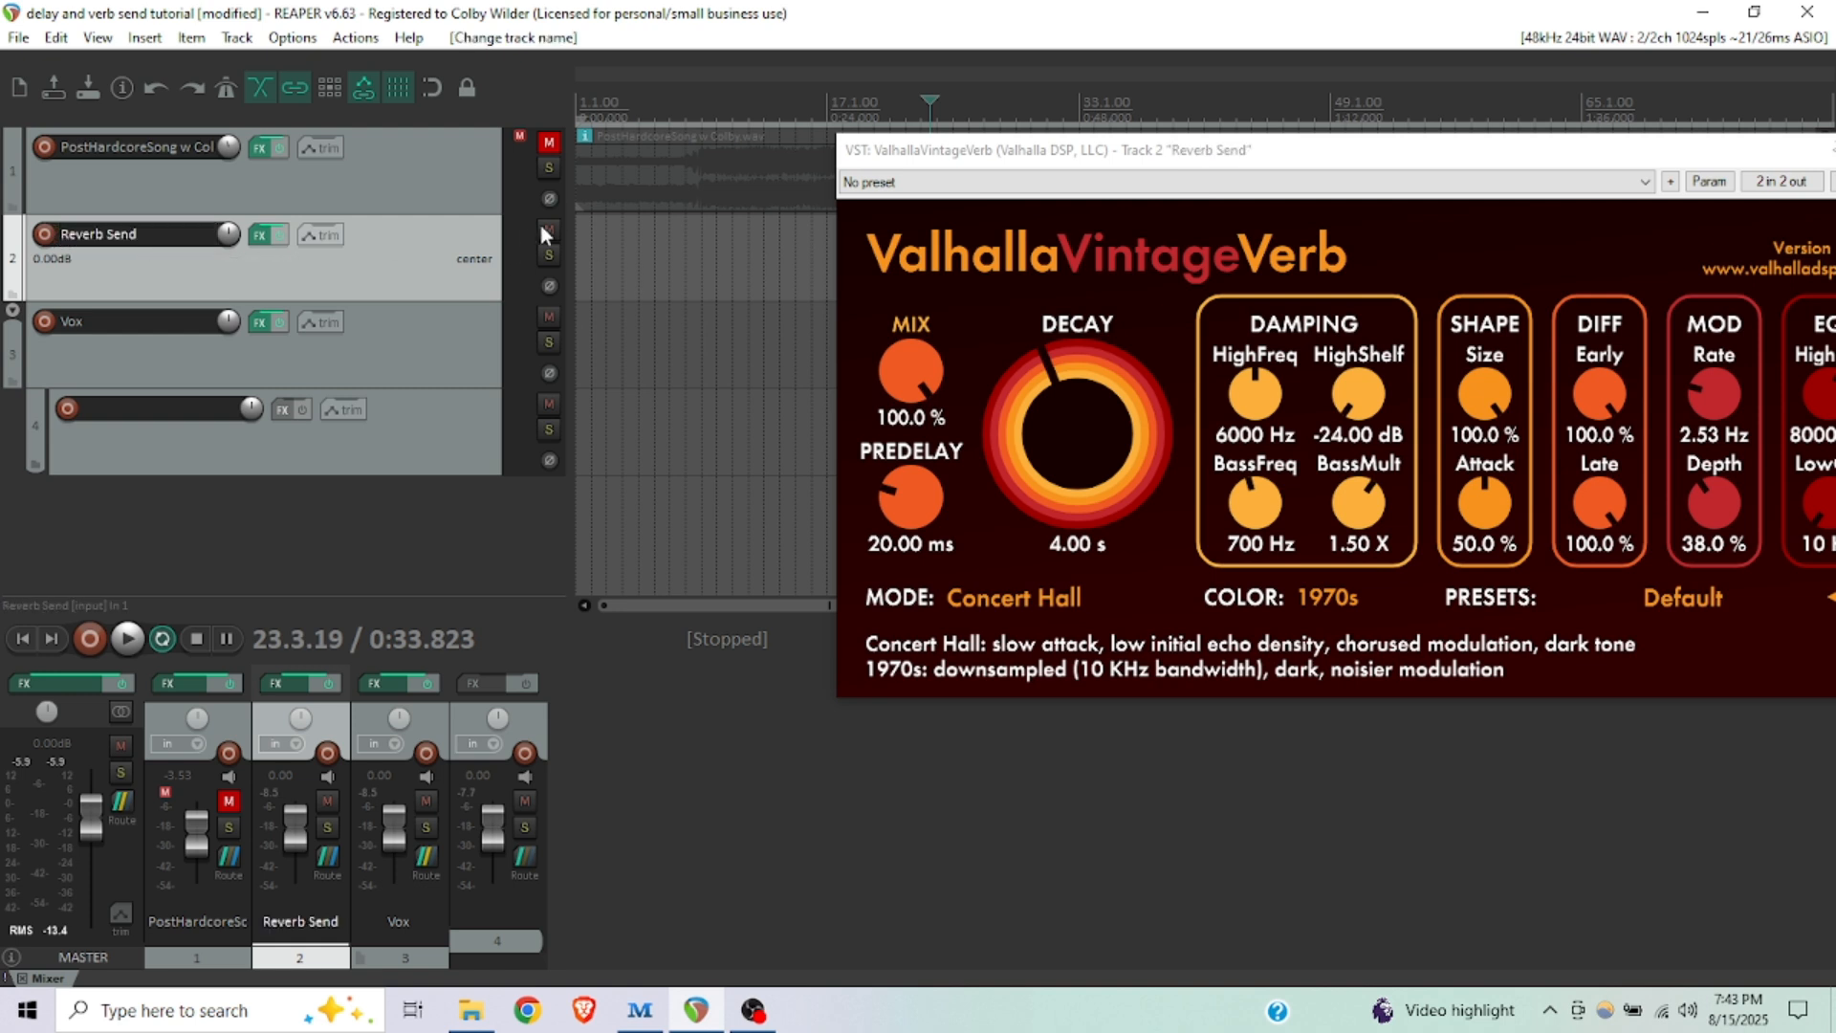
- Review the reverb's mix and predelay controls and the Vox track's effects chain, closing both windows
mouse_move(913, 359)
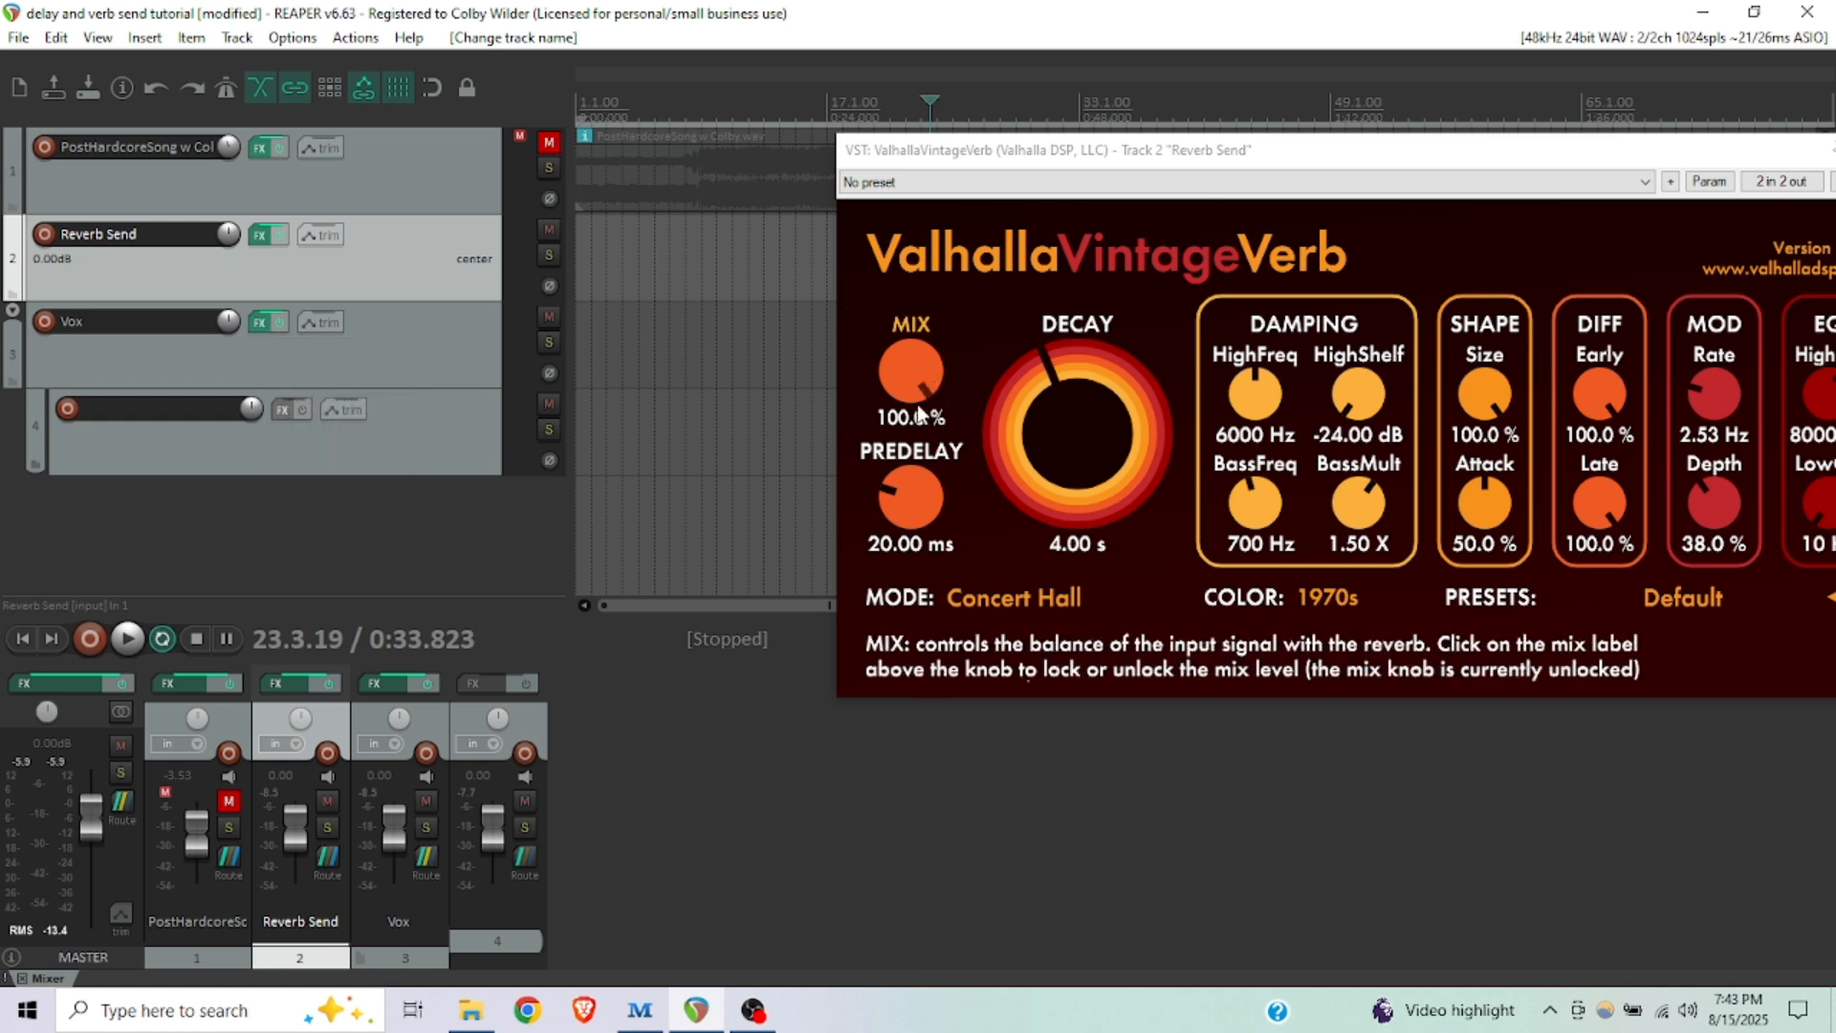
mouse_move(915, 503)
drag(1200, 153, 770, 179)
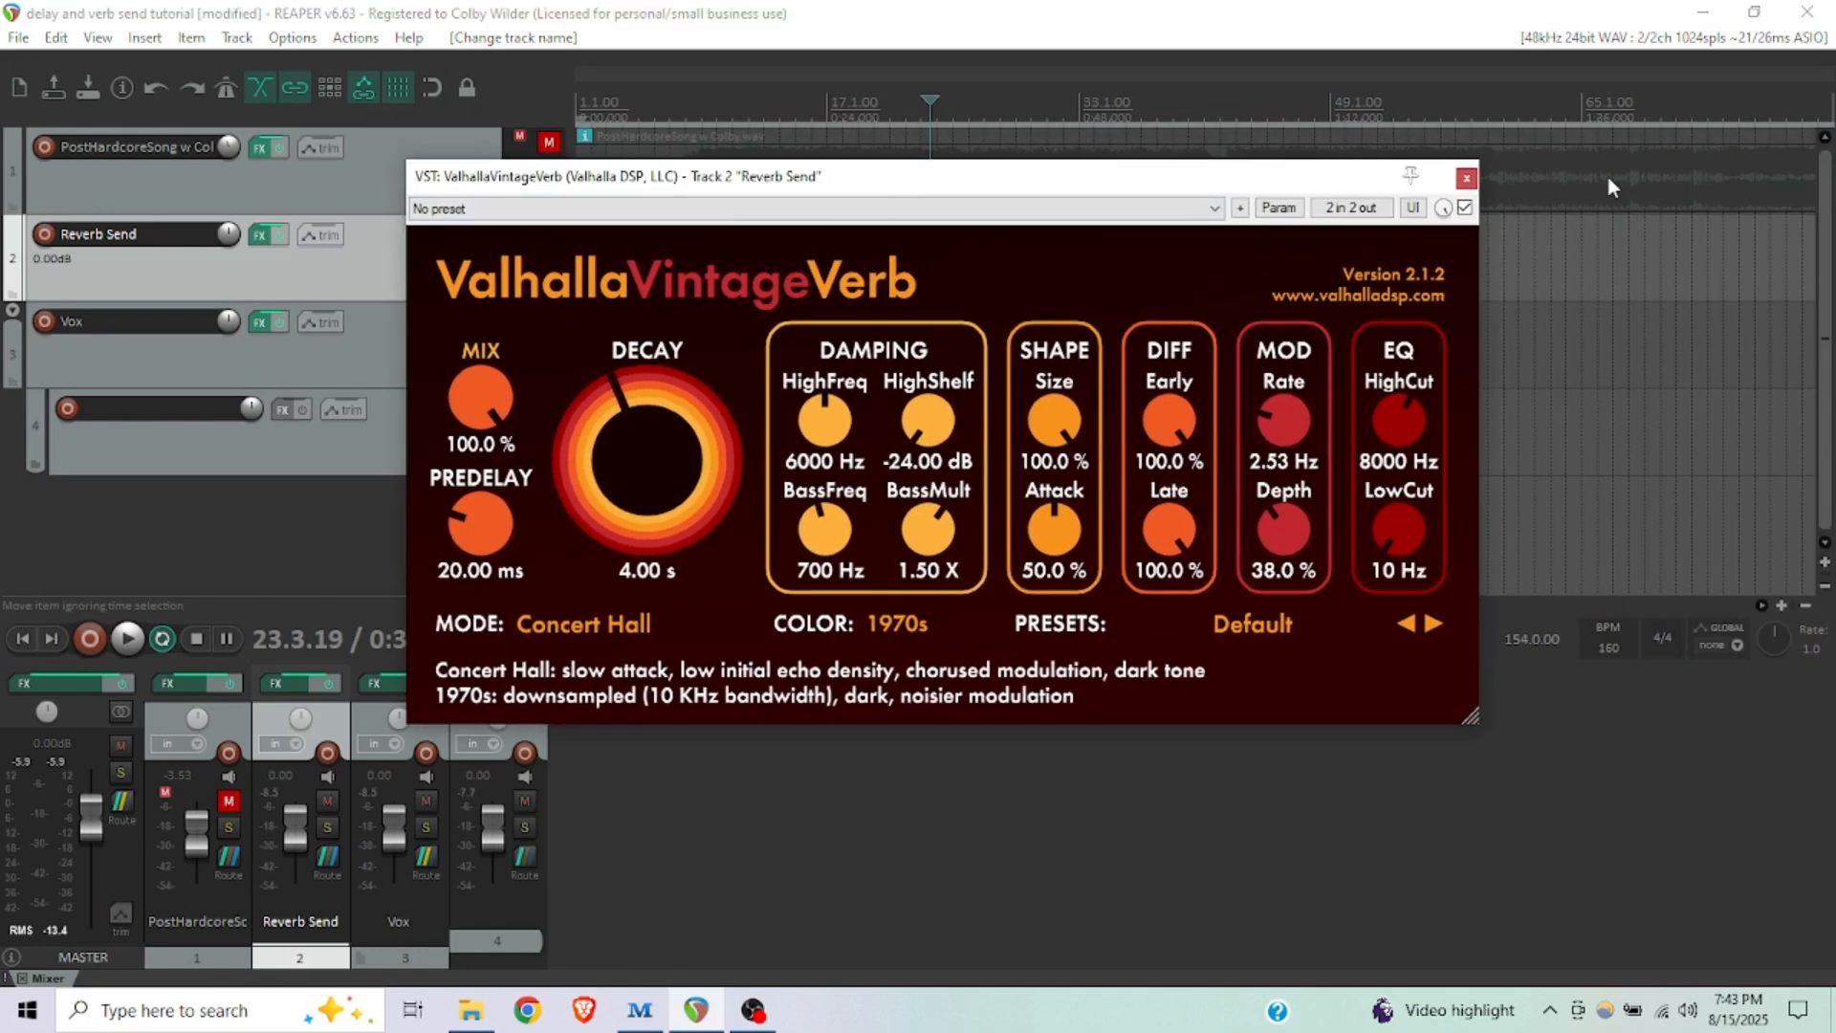
click(1464, 178)
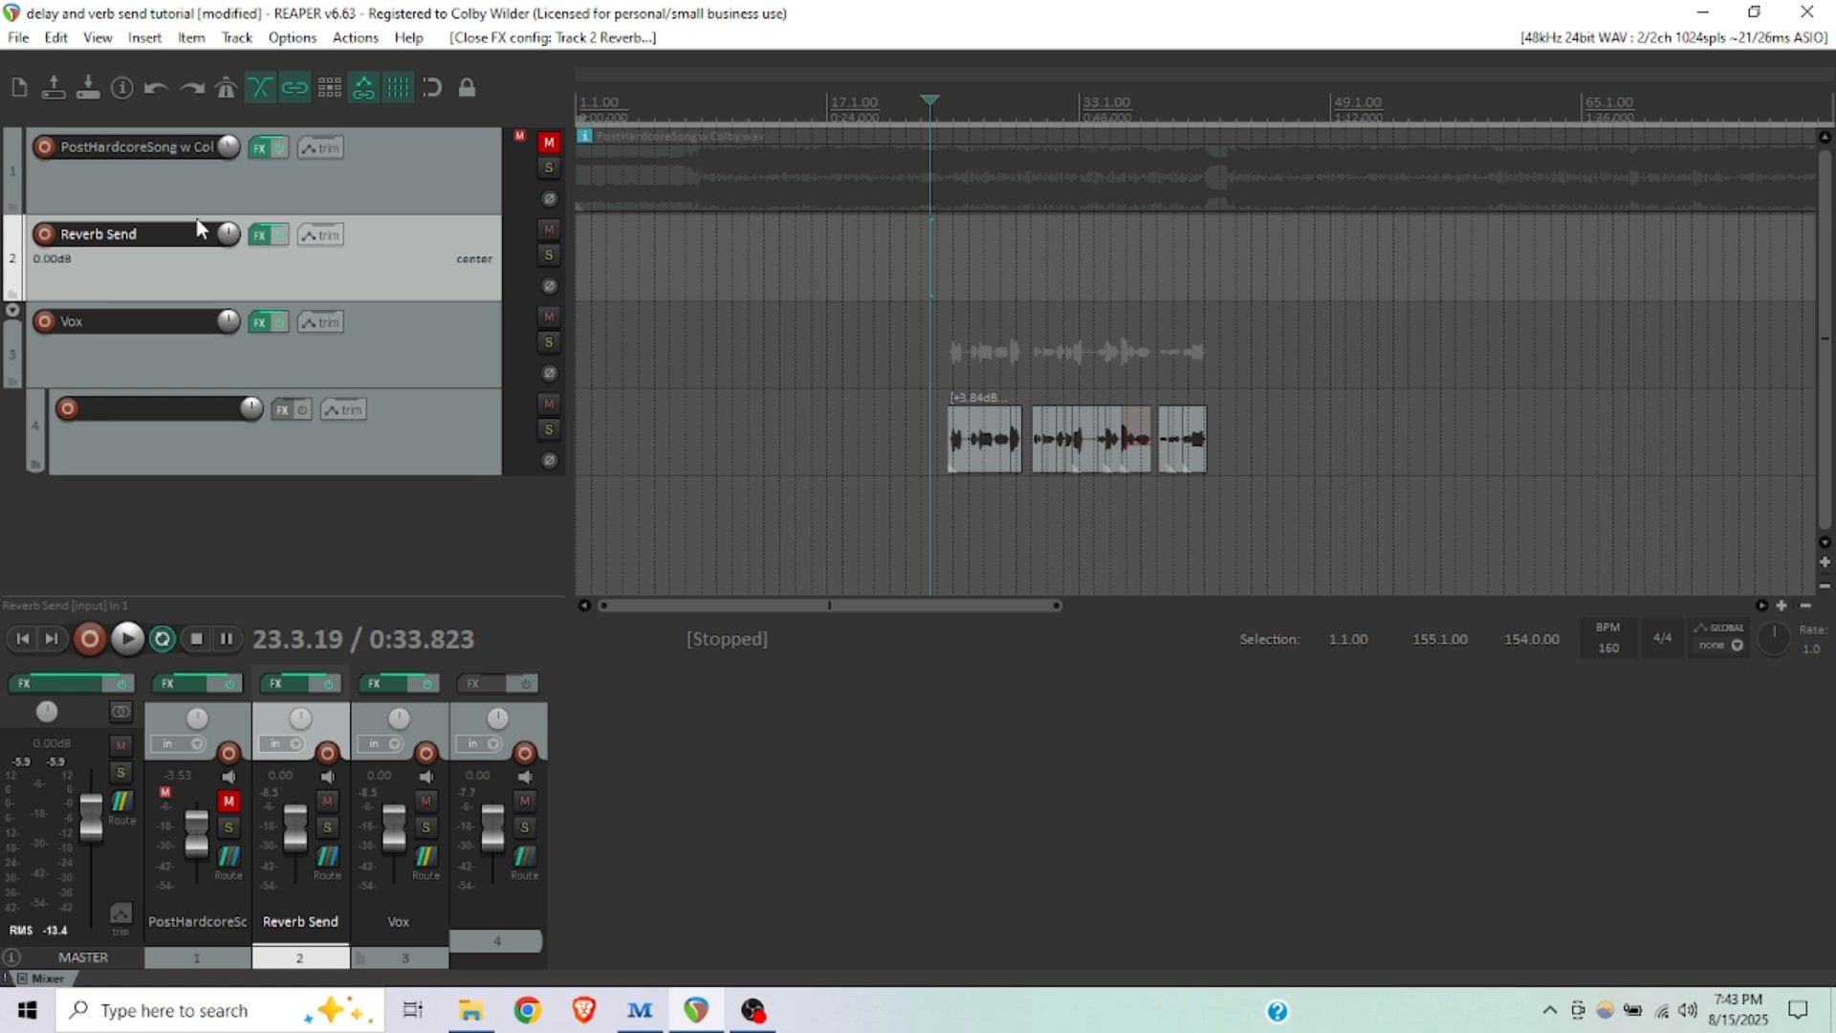
click(256, 323)
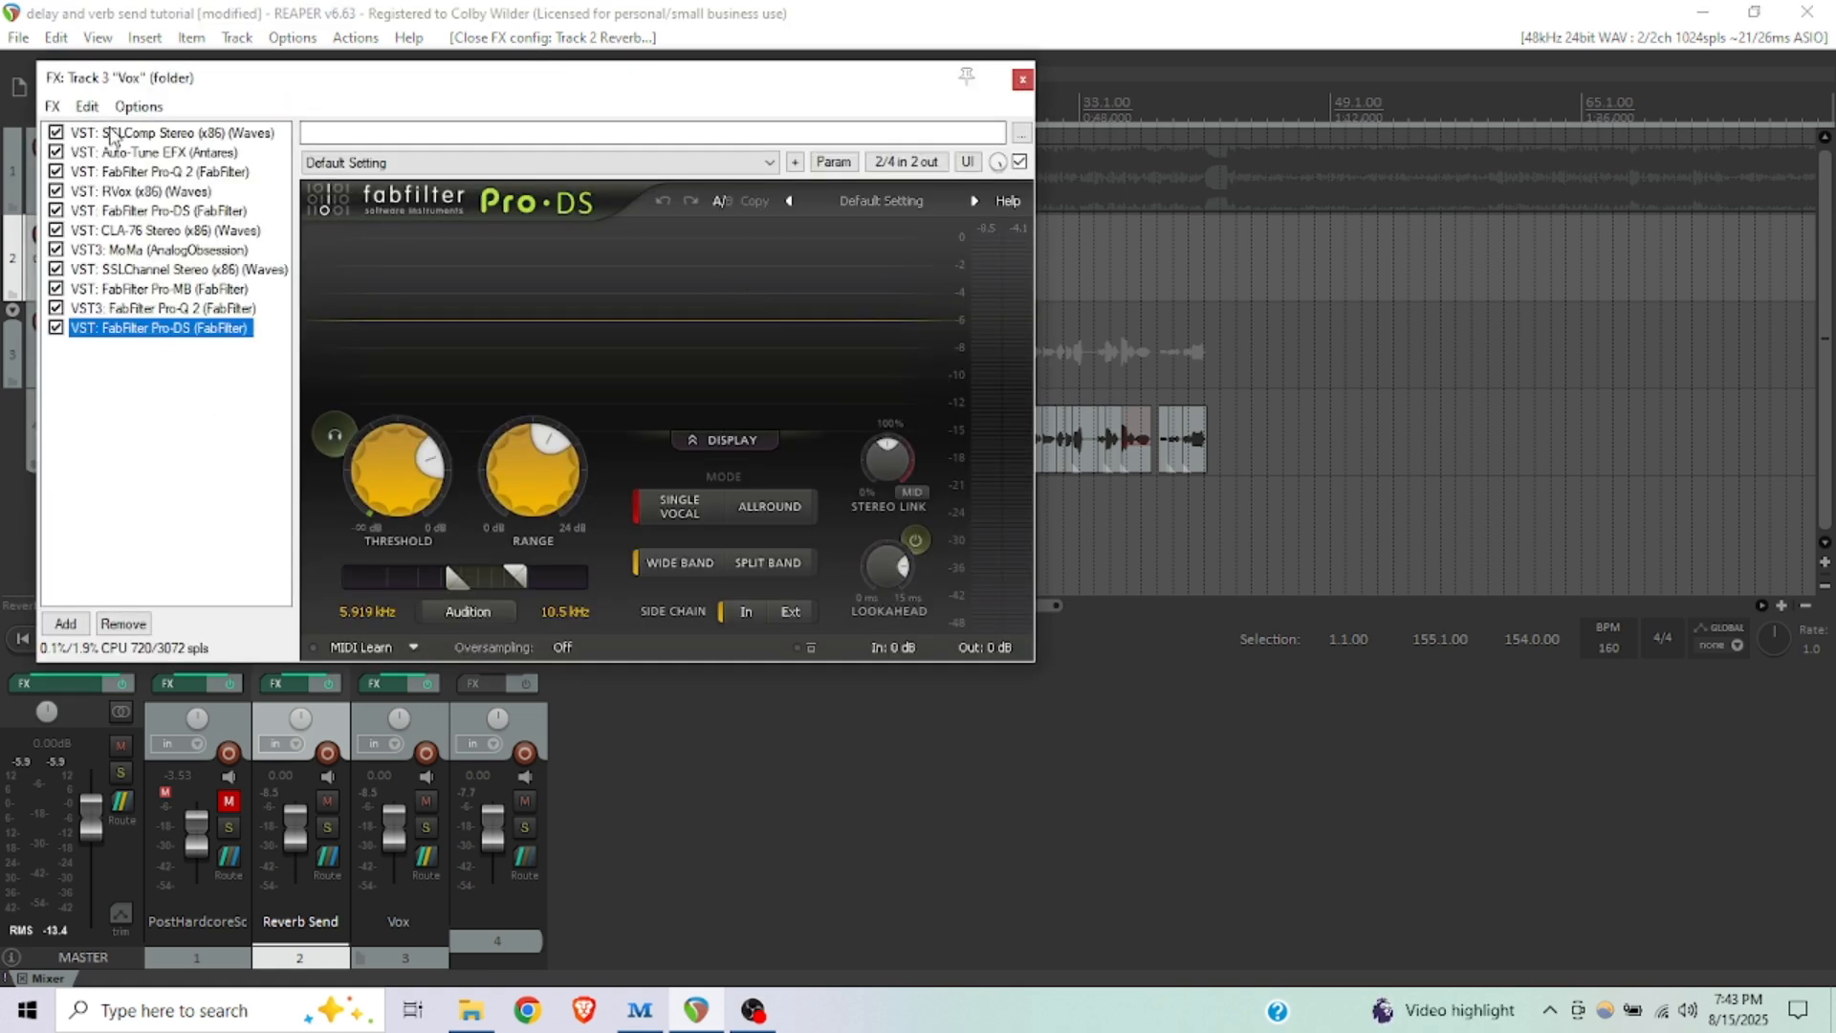
click(1022, 78)
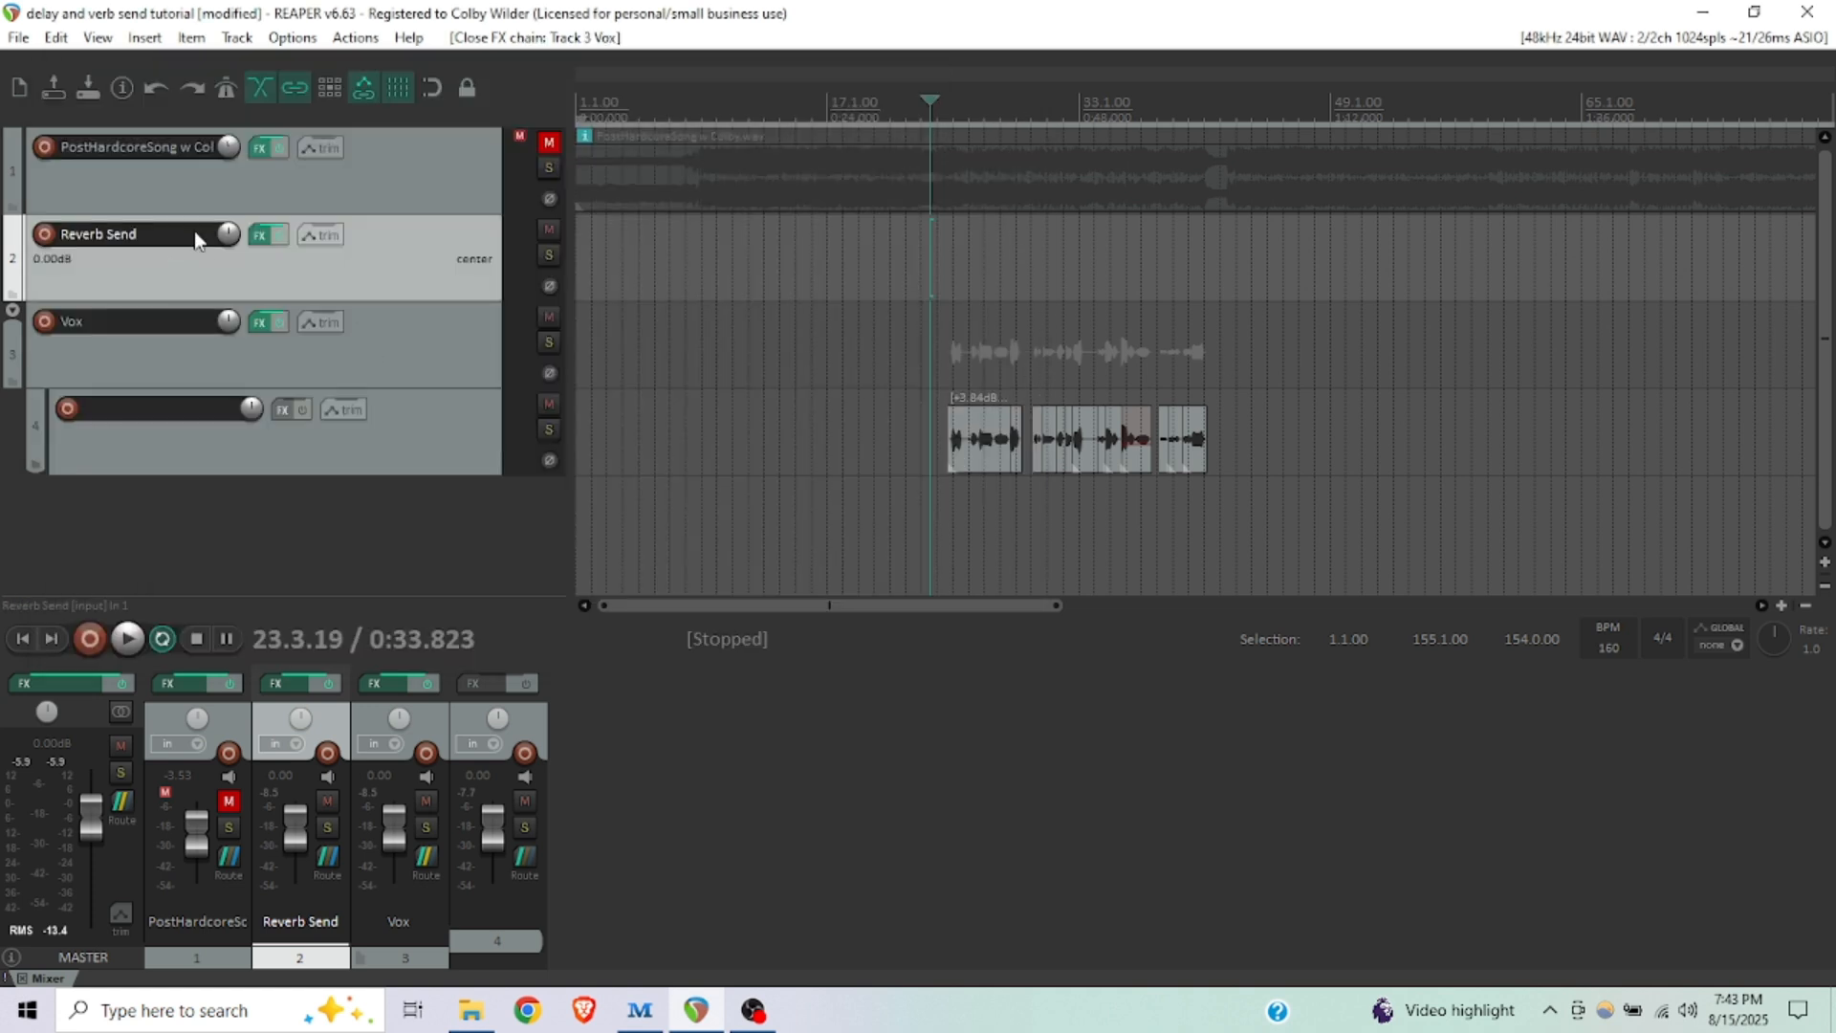
- Reset the Reverb Send track's volume to 0.00 dB and save the project
drag(227, 239, 227, 248)
double_click(228, 239)
scroll(954, 241, up, 3)
key(ctrl+s)
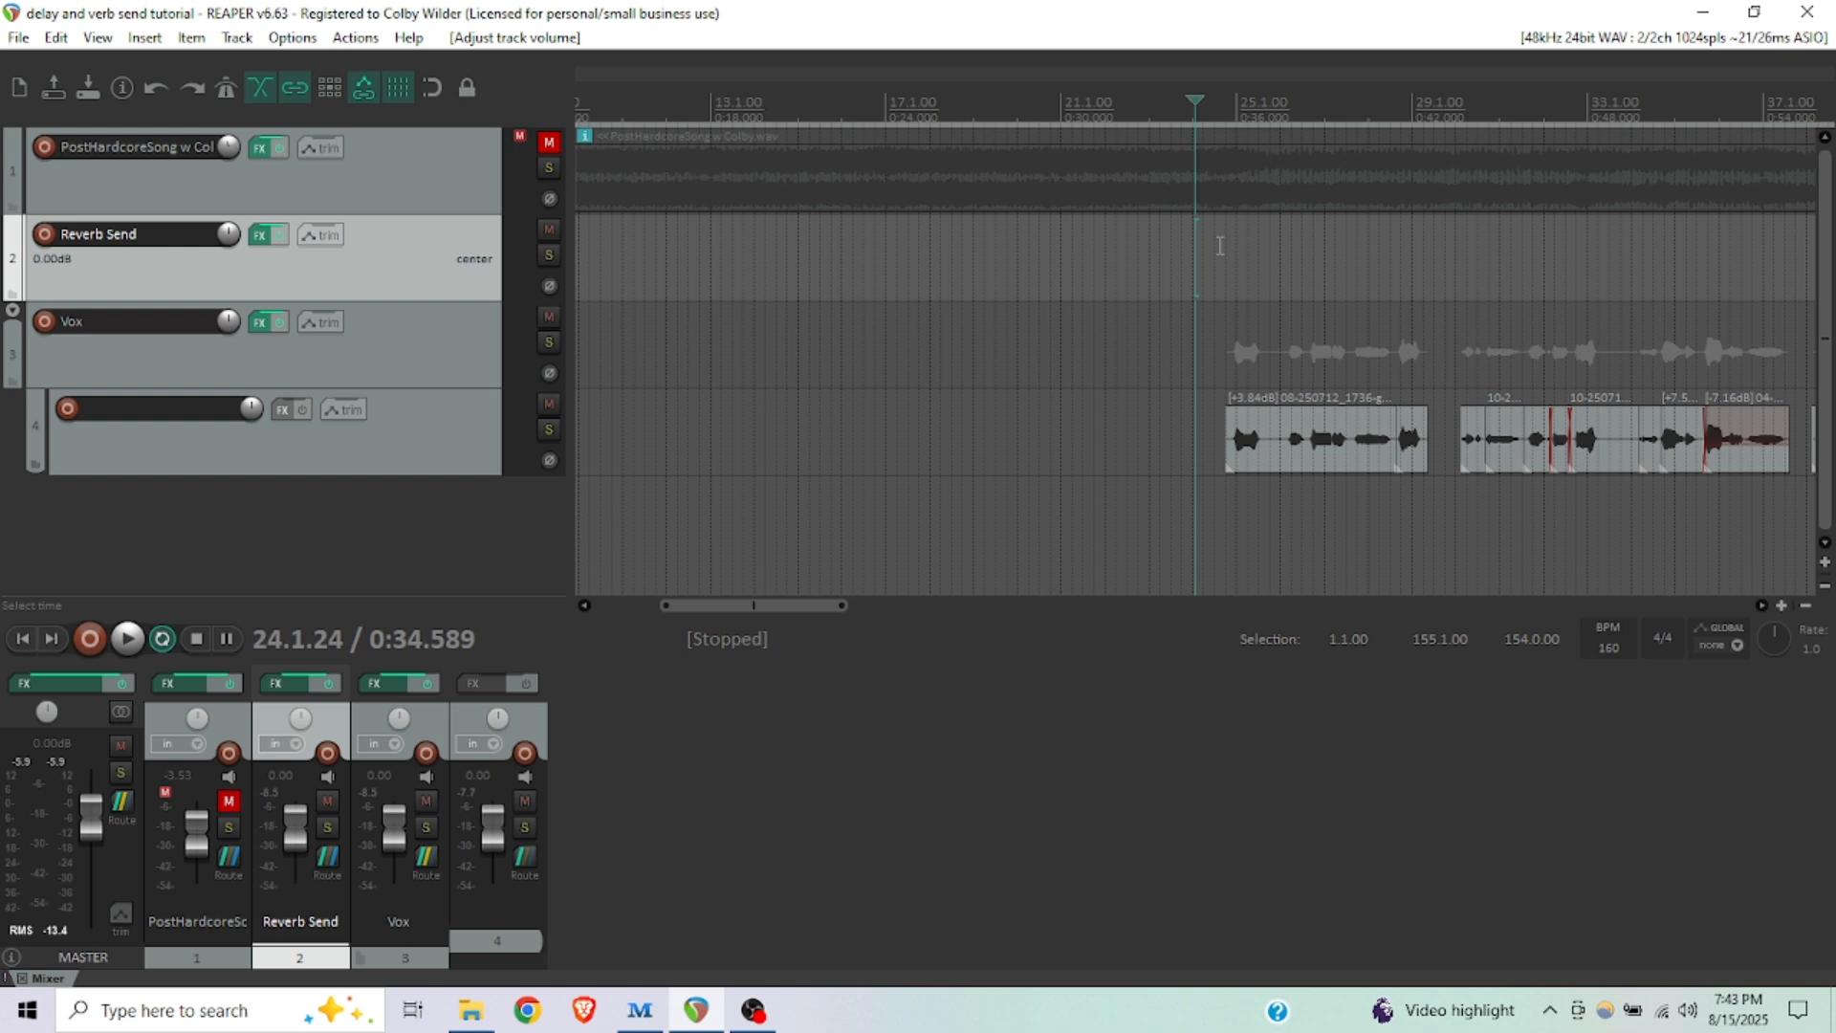
- Play the vocal section from just before the first vocal clip to hear Vox together with the reverb send
click(1218, 246)
scroll(1218, 246, down, 3)
key(space)
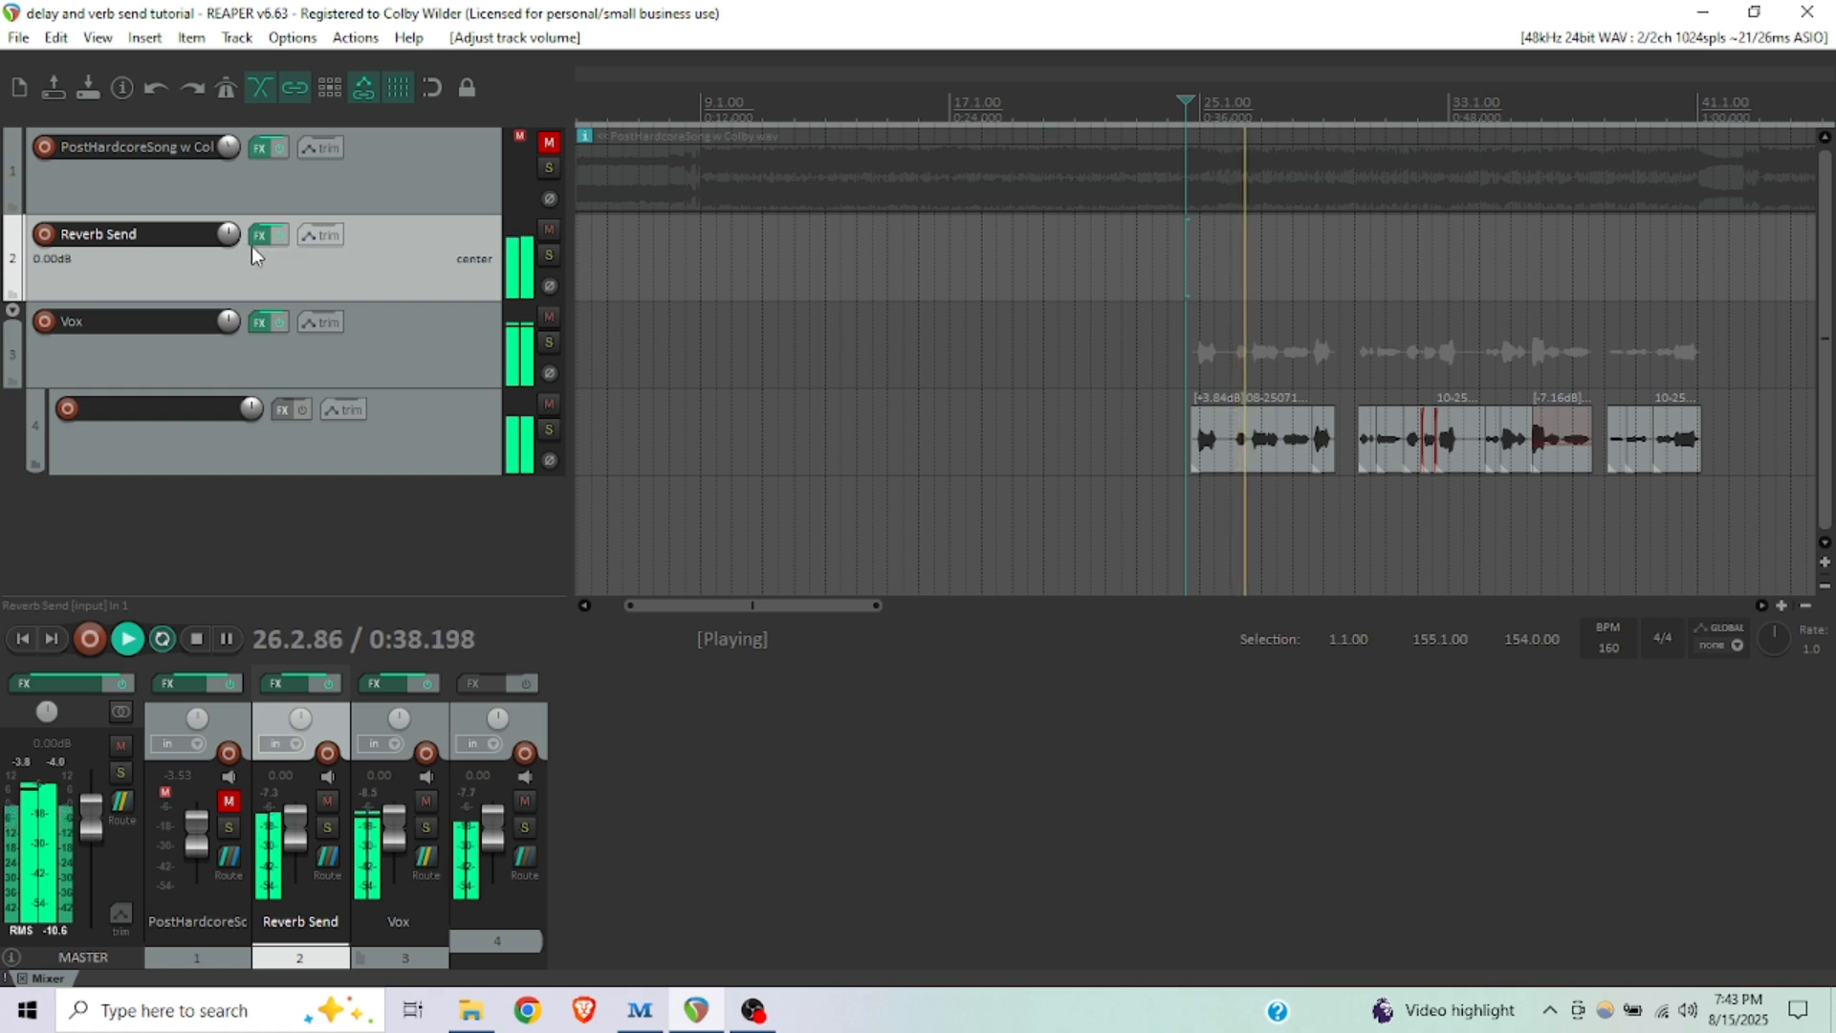
scroll(943, 299, down, 3)
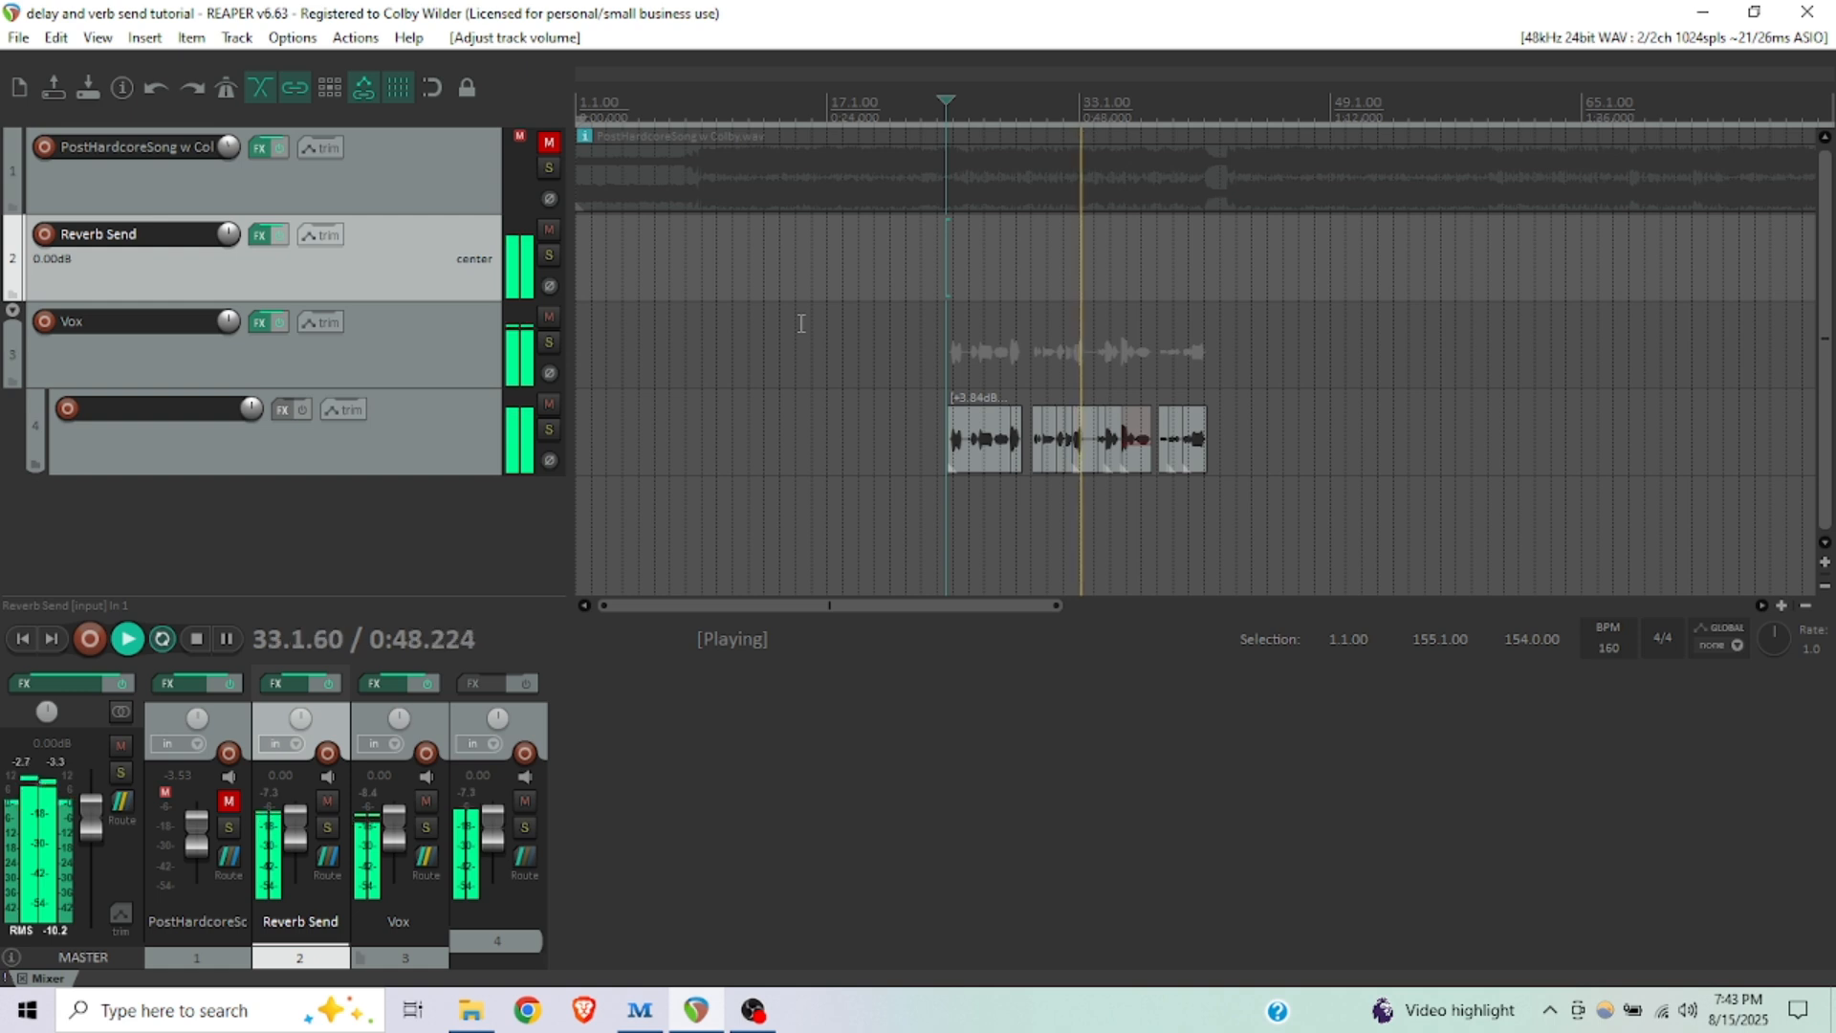
key(space)
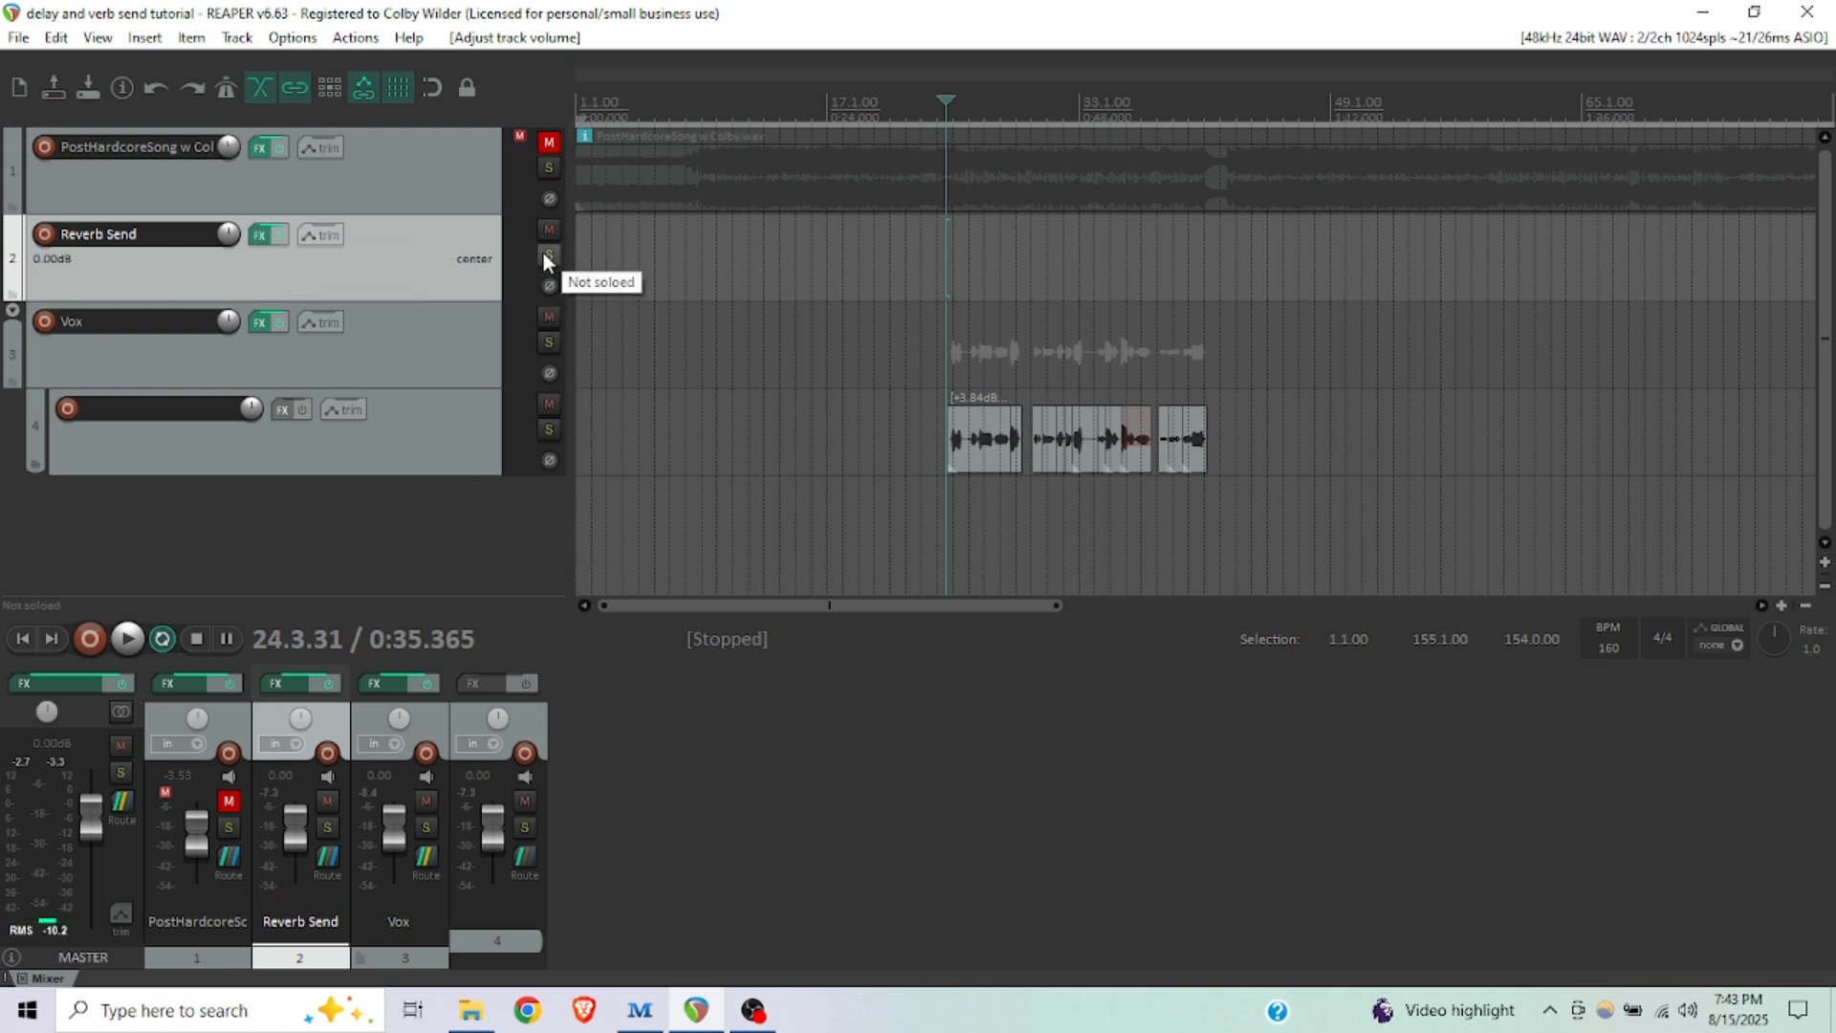
- Solo the Reverb Send track and play the vocal section to hear the reverb alone
click(547, 256)
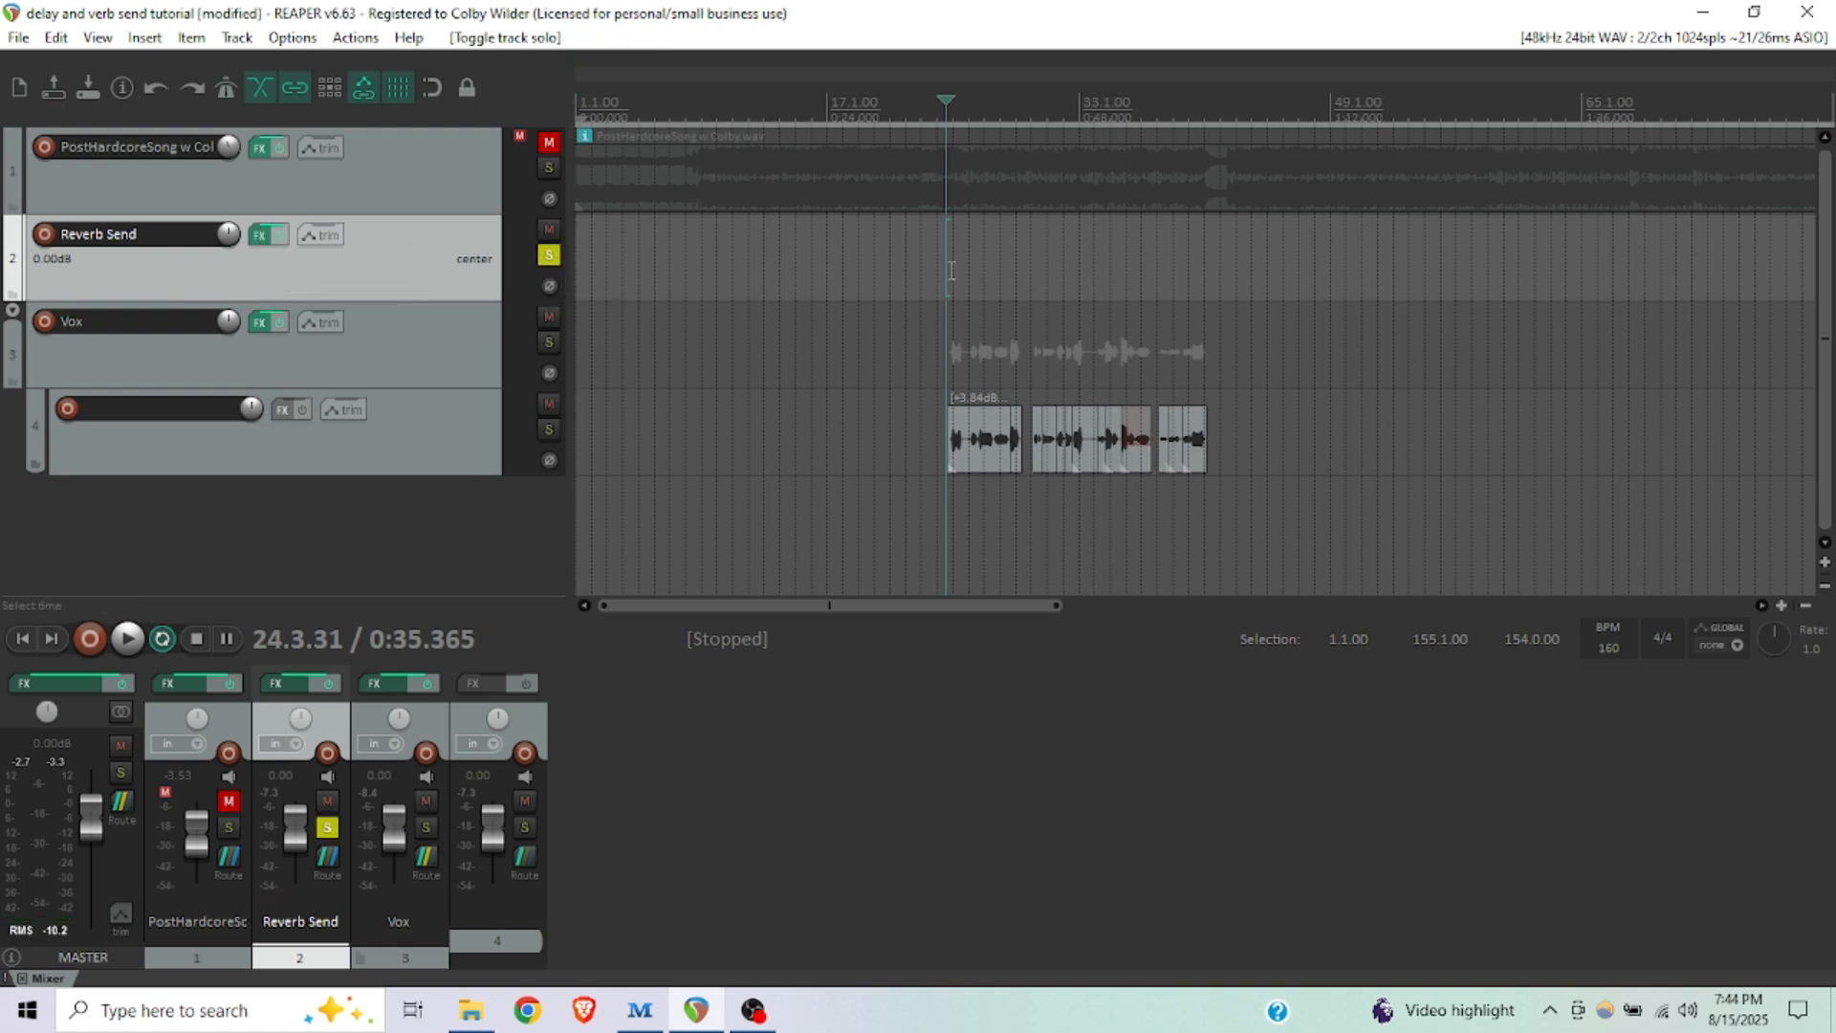
key(space)
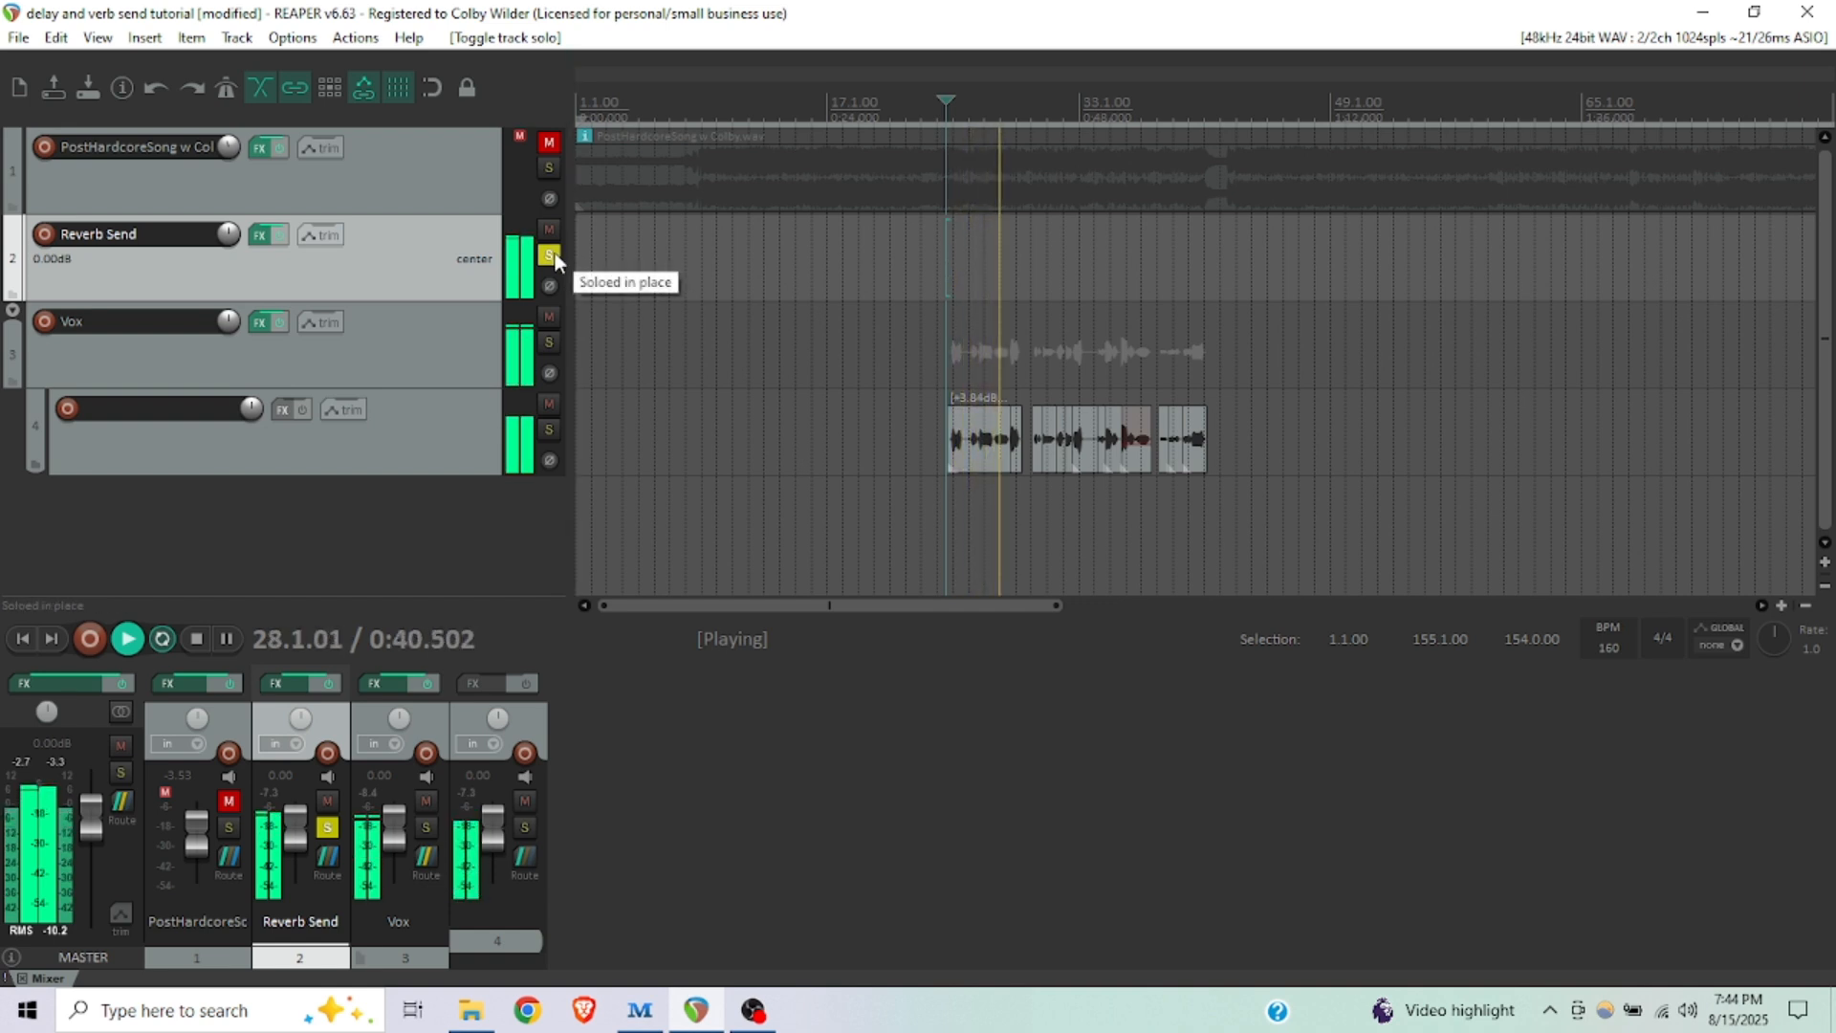
key(space)
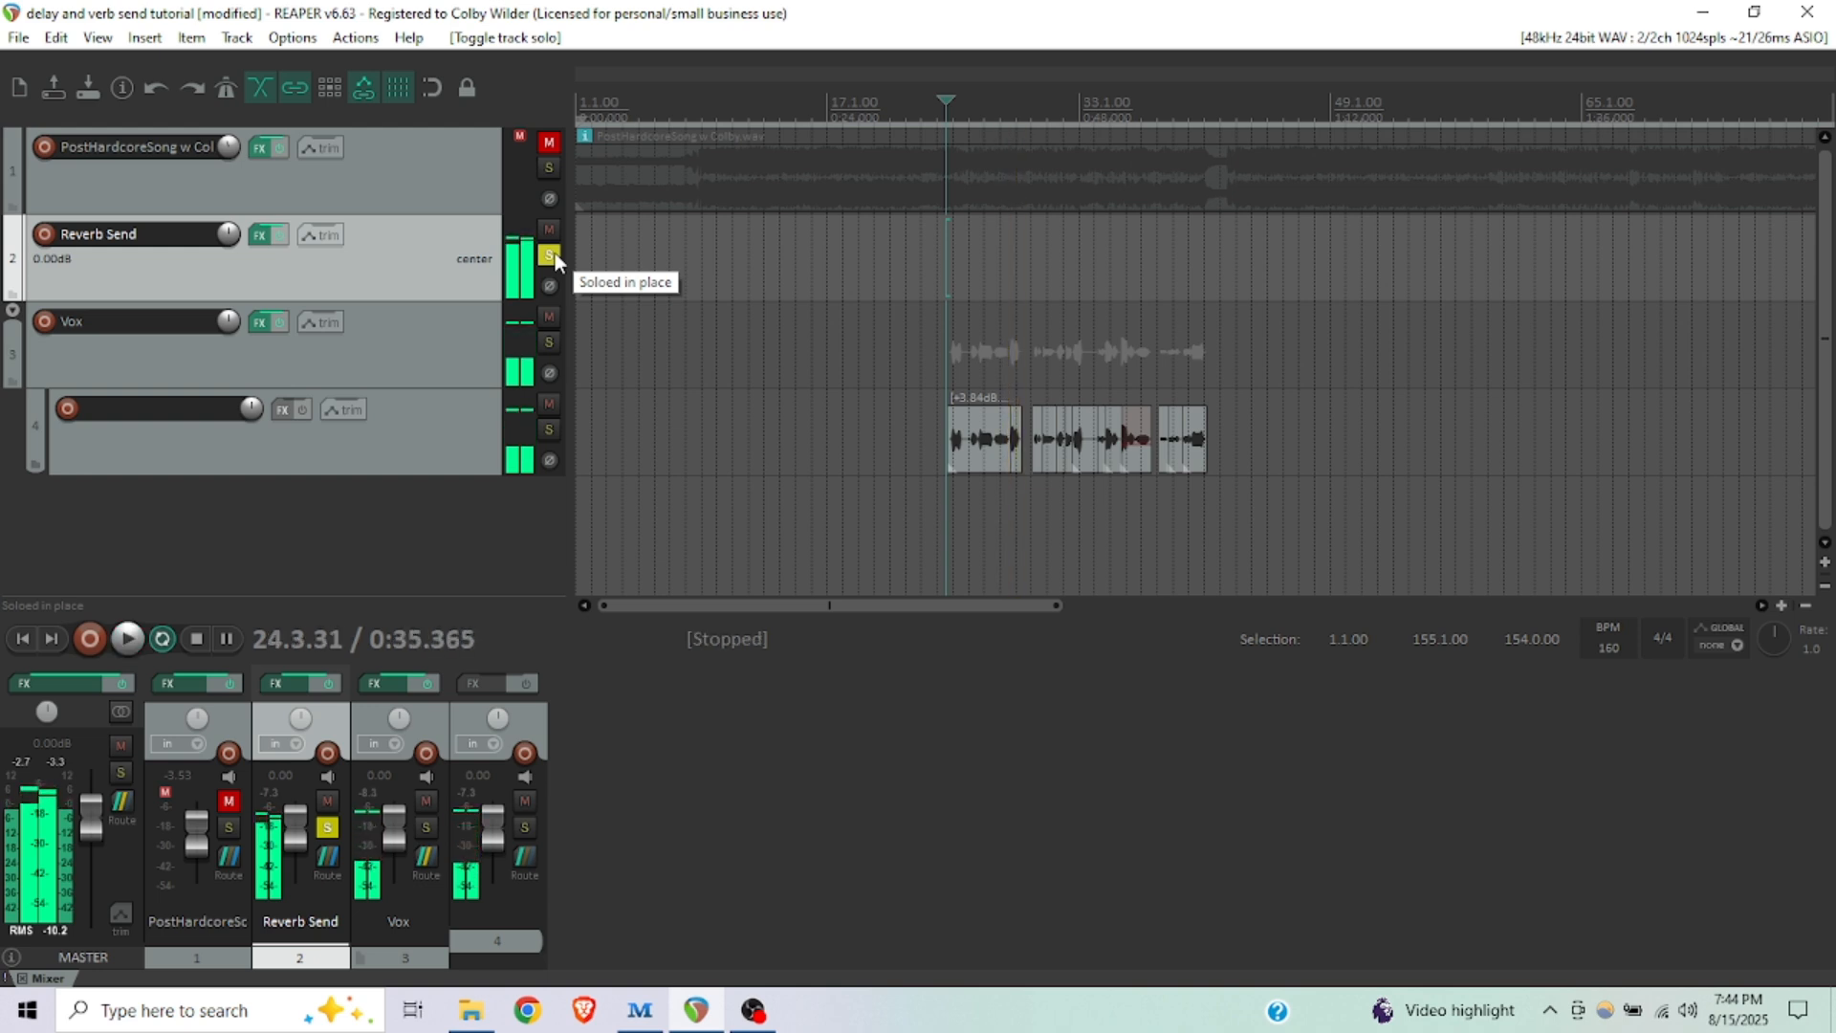
- Switch the Reverb Send's ValhallaVintageVerb to Plate mode and set its EQ to a 460 Hz low cut and 6480 Hz high cut
click(260, 236)
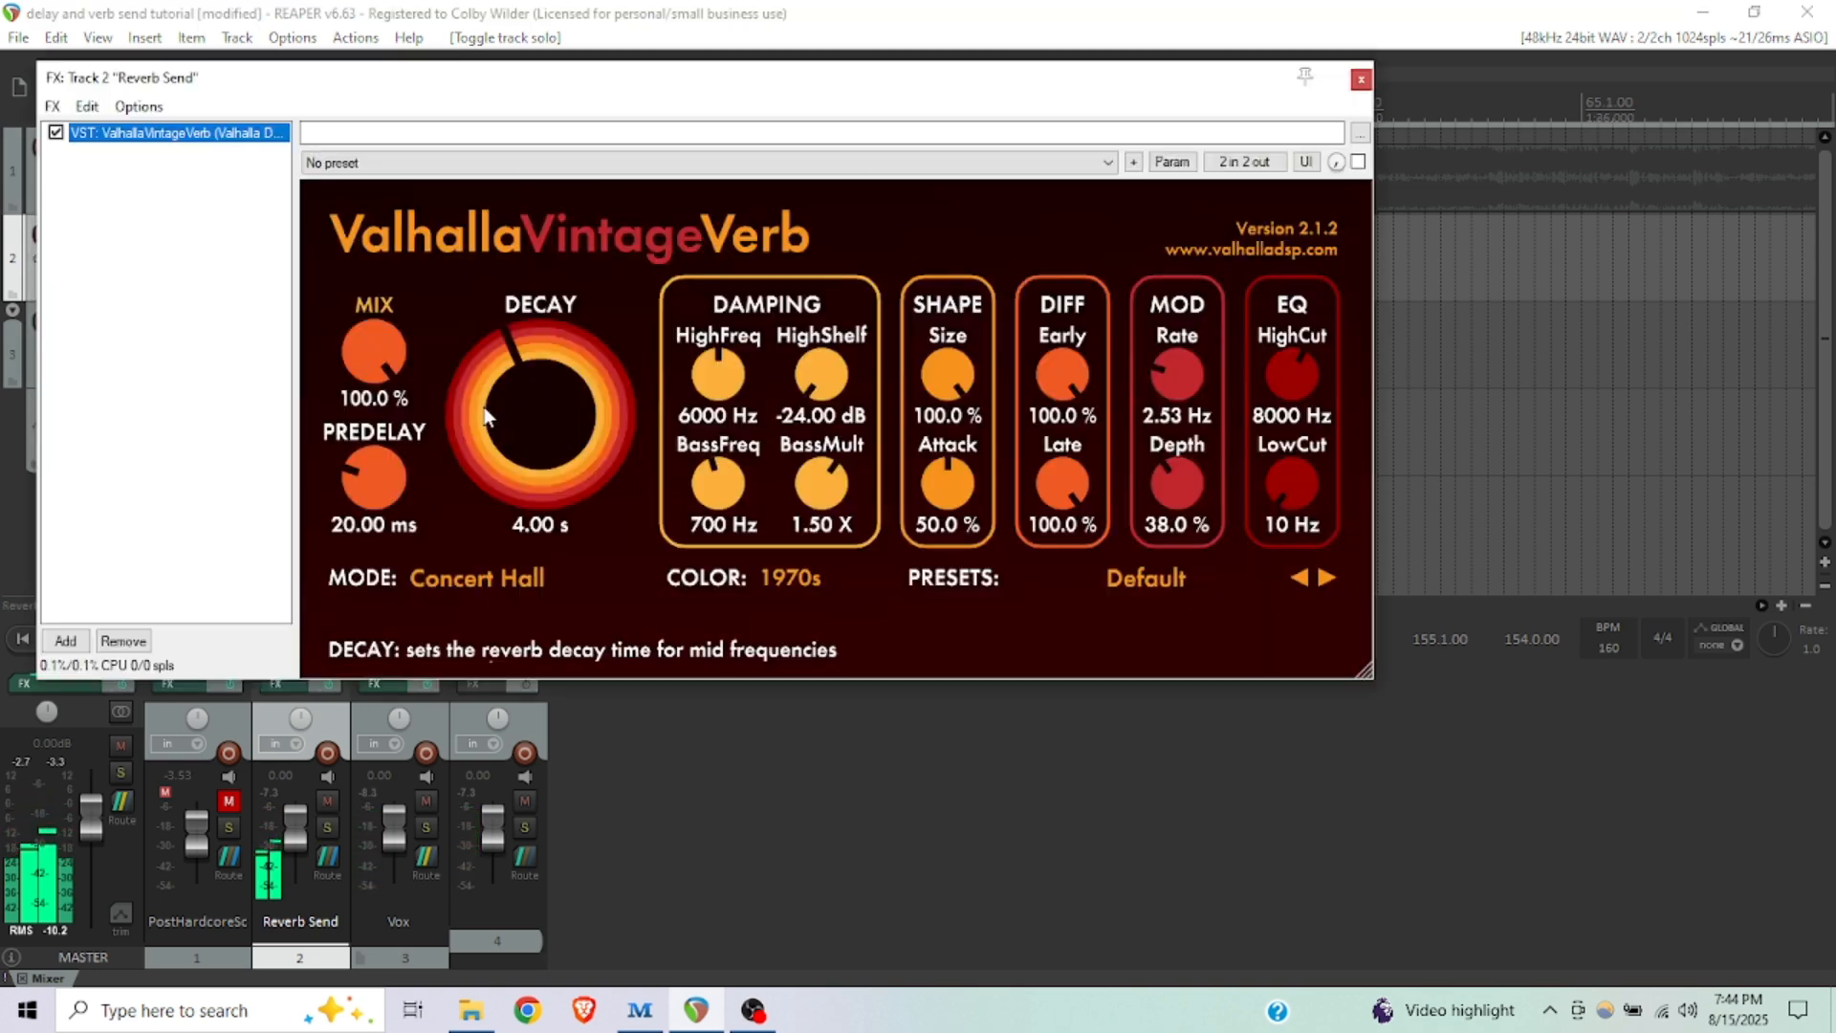
click(460, 578)
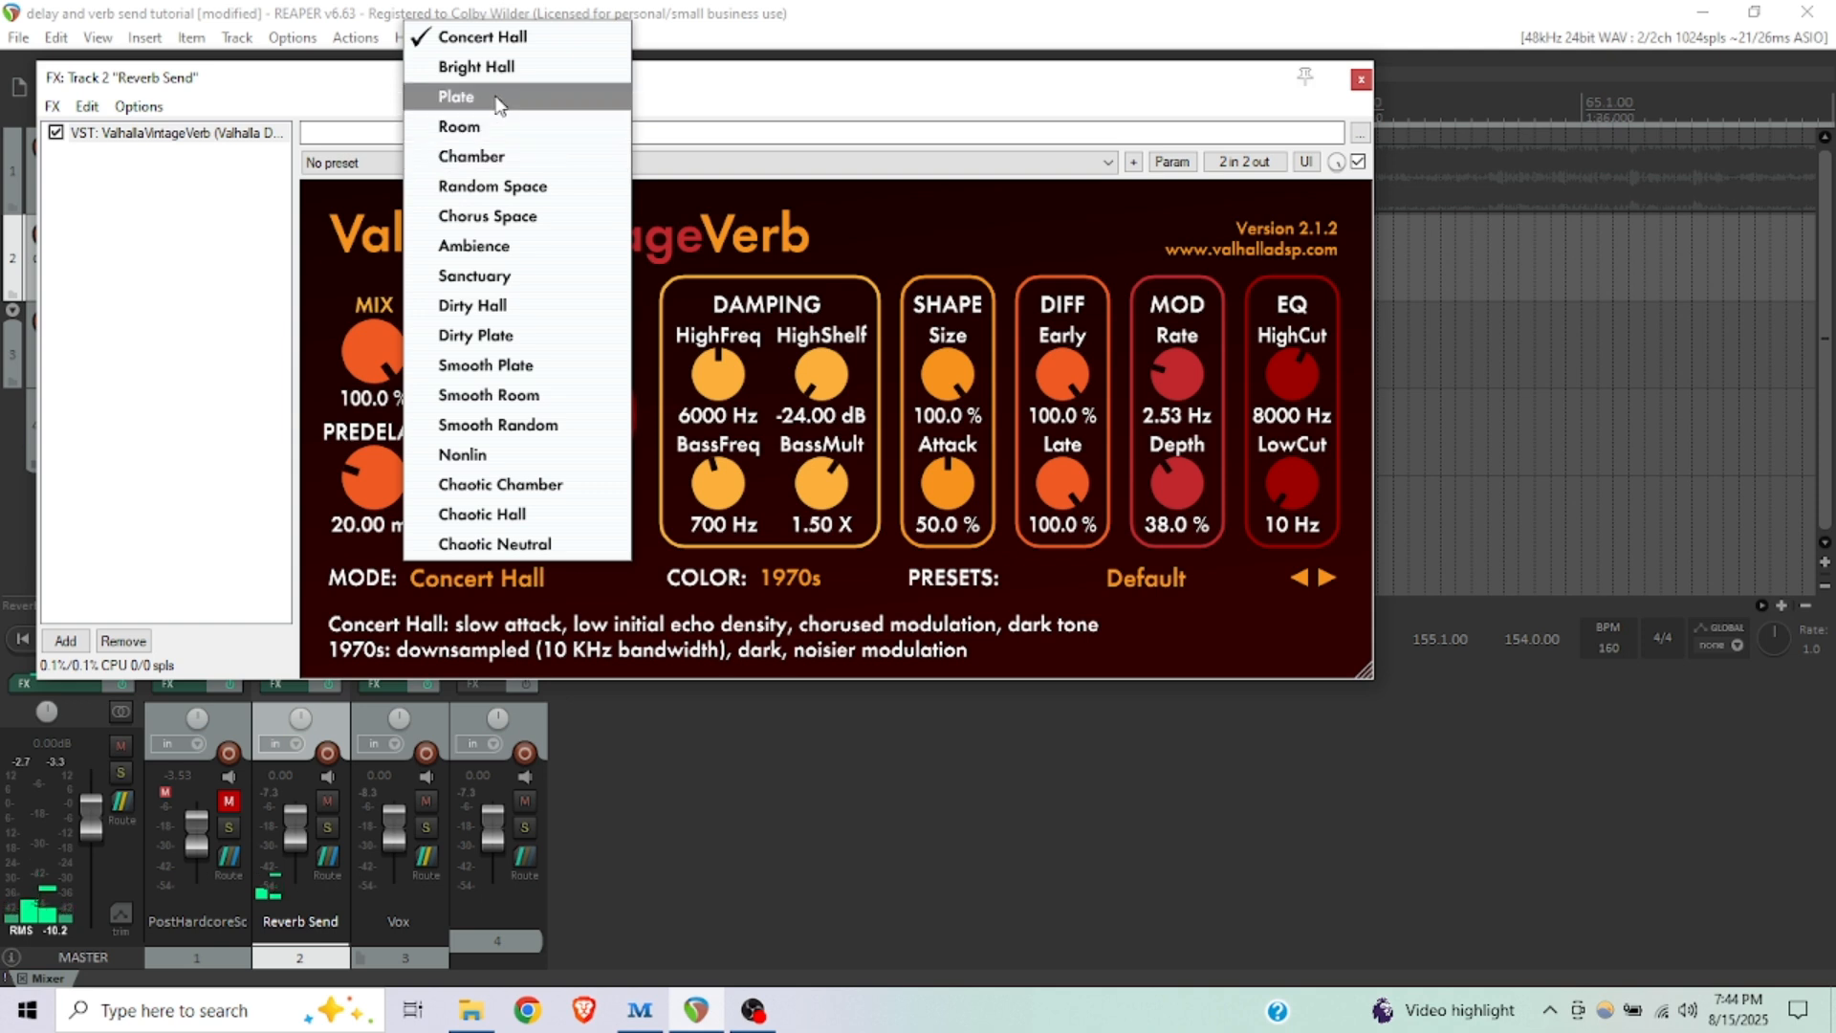
click(459, 98)
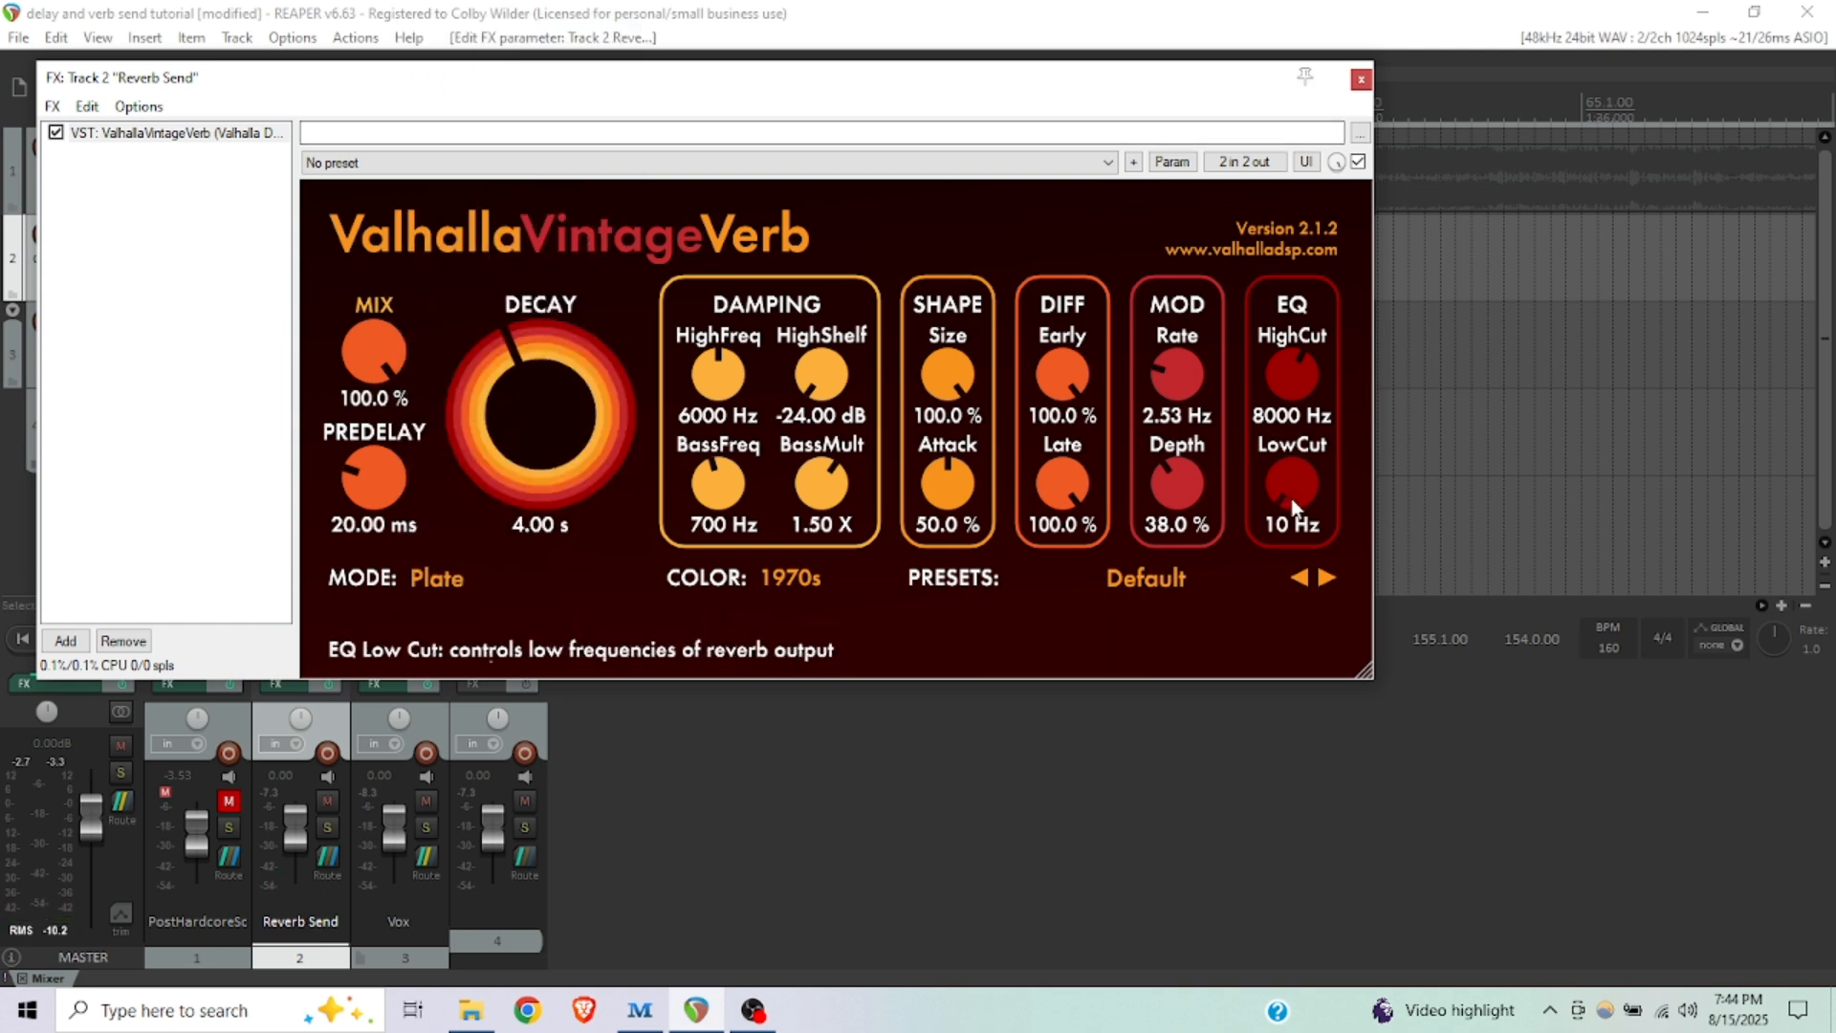
drag(1291, 483, 1292, 400)
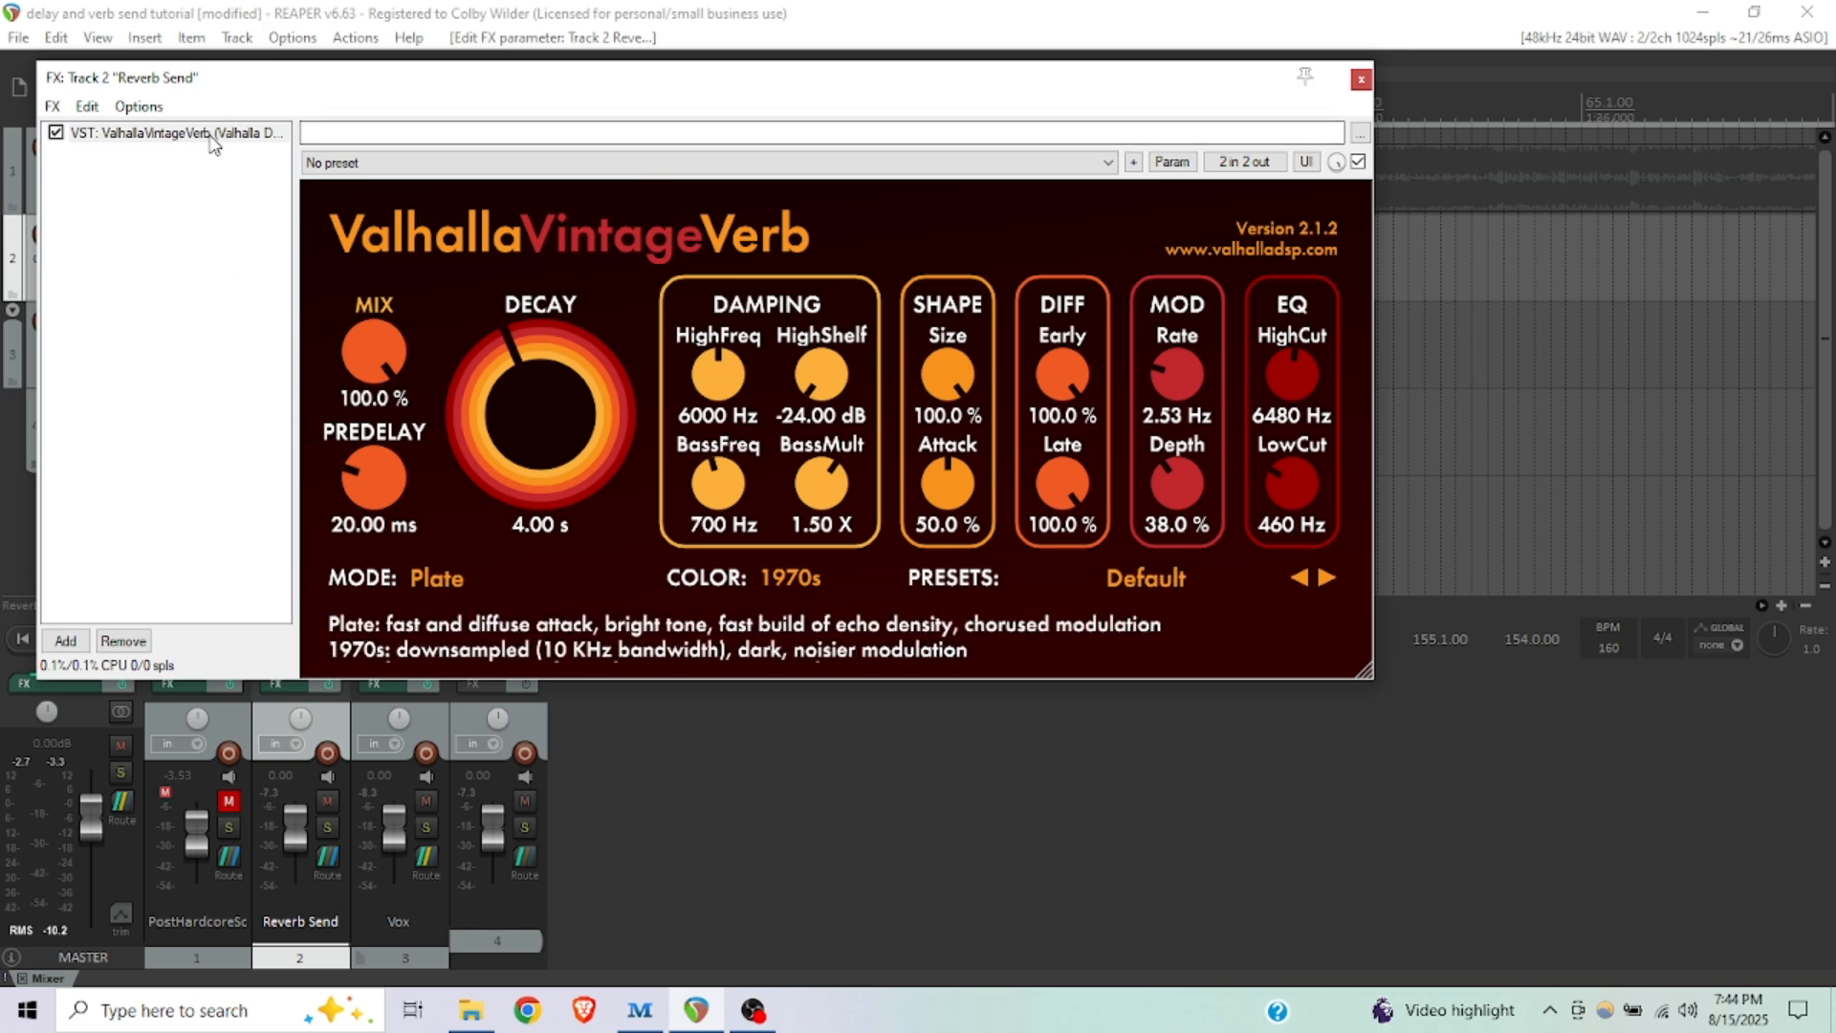
click(1360, 78)
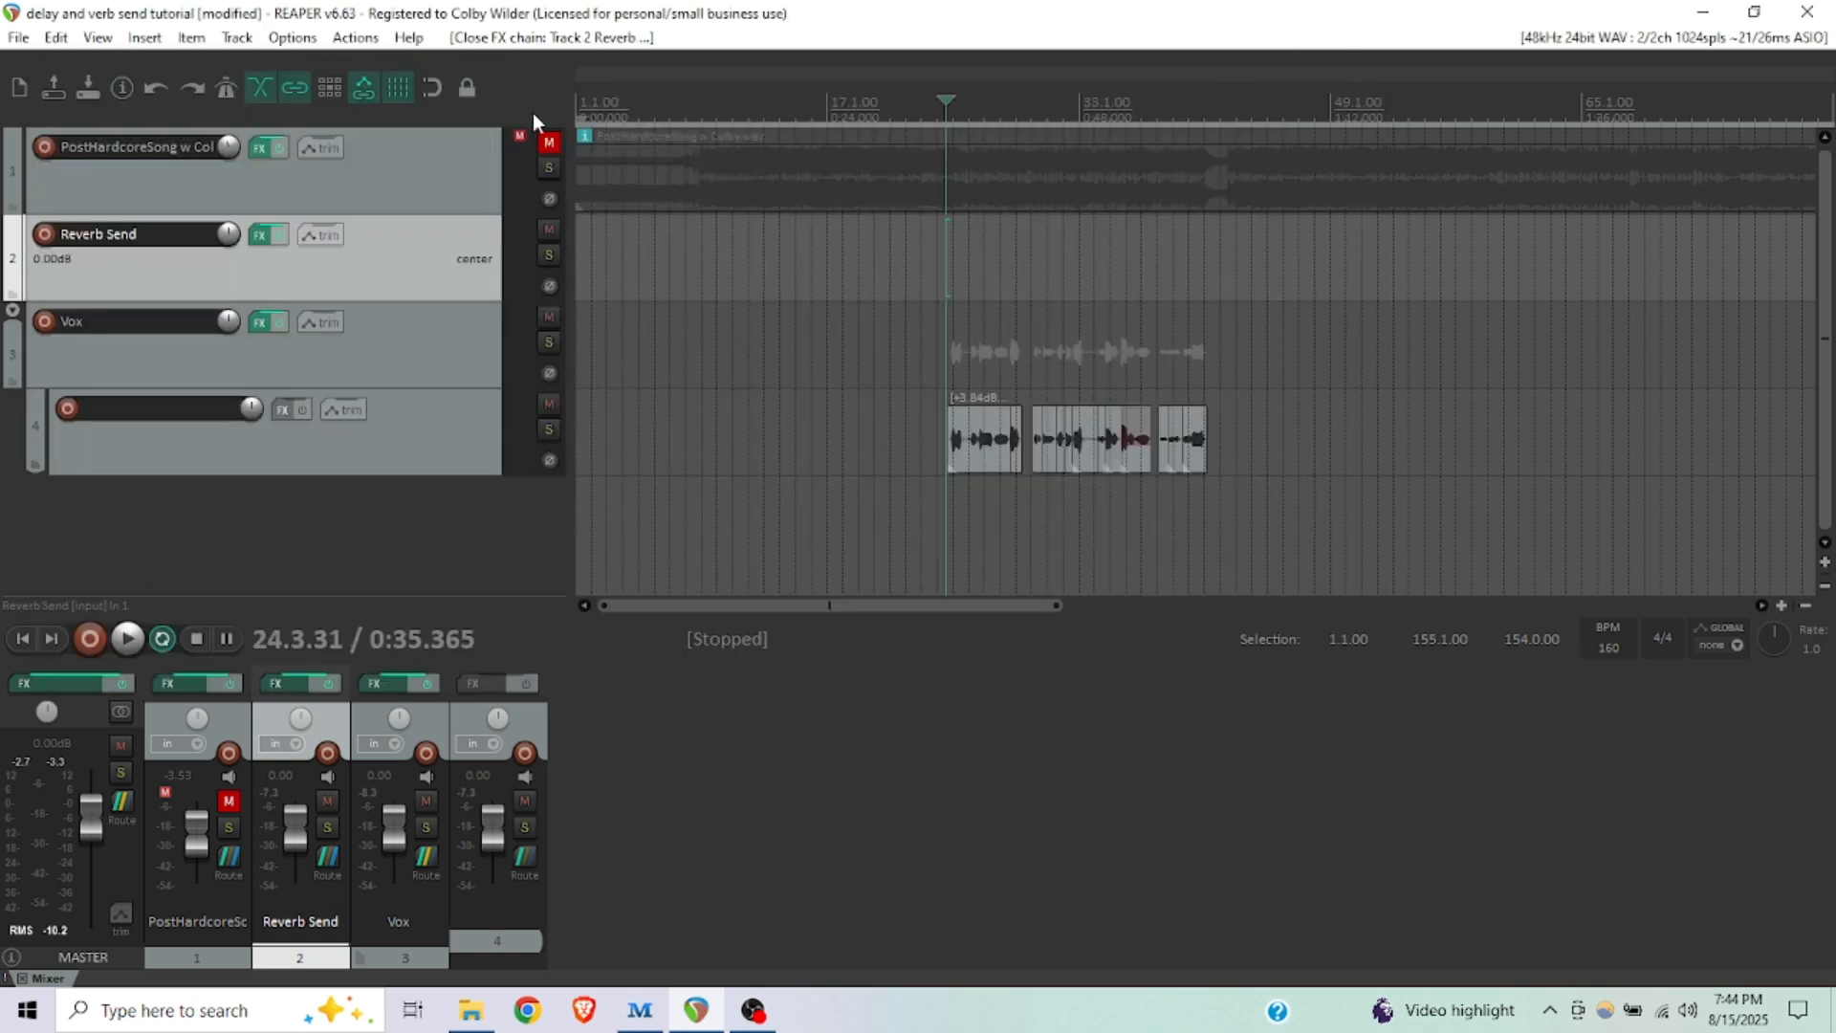
- Unmute the PostHardcoreSong track and play the vocal section with the Reverb Send volume lowered to -inf dB
click(545, 143)
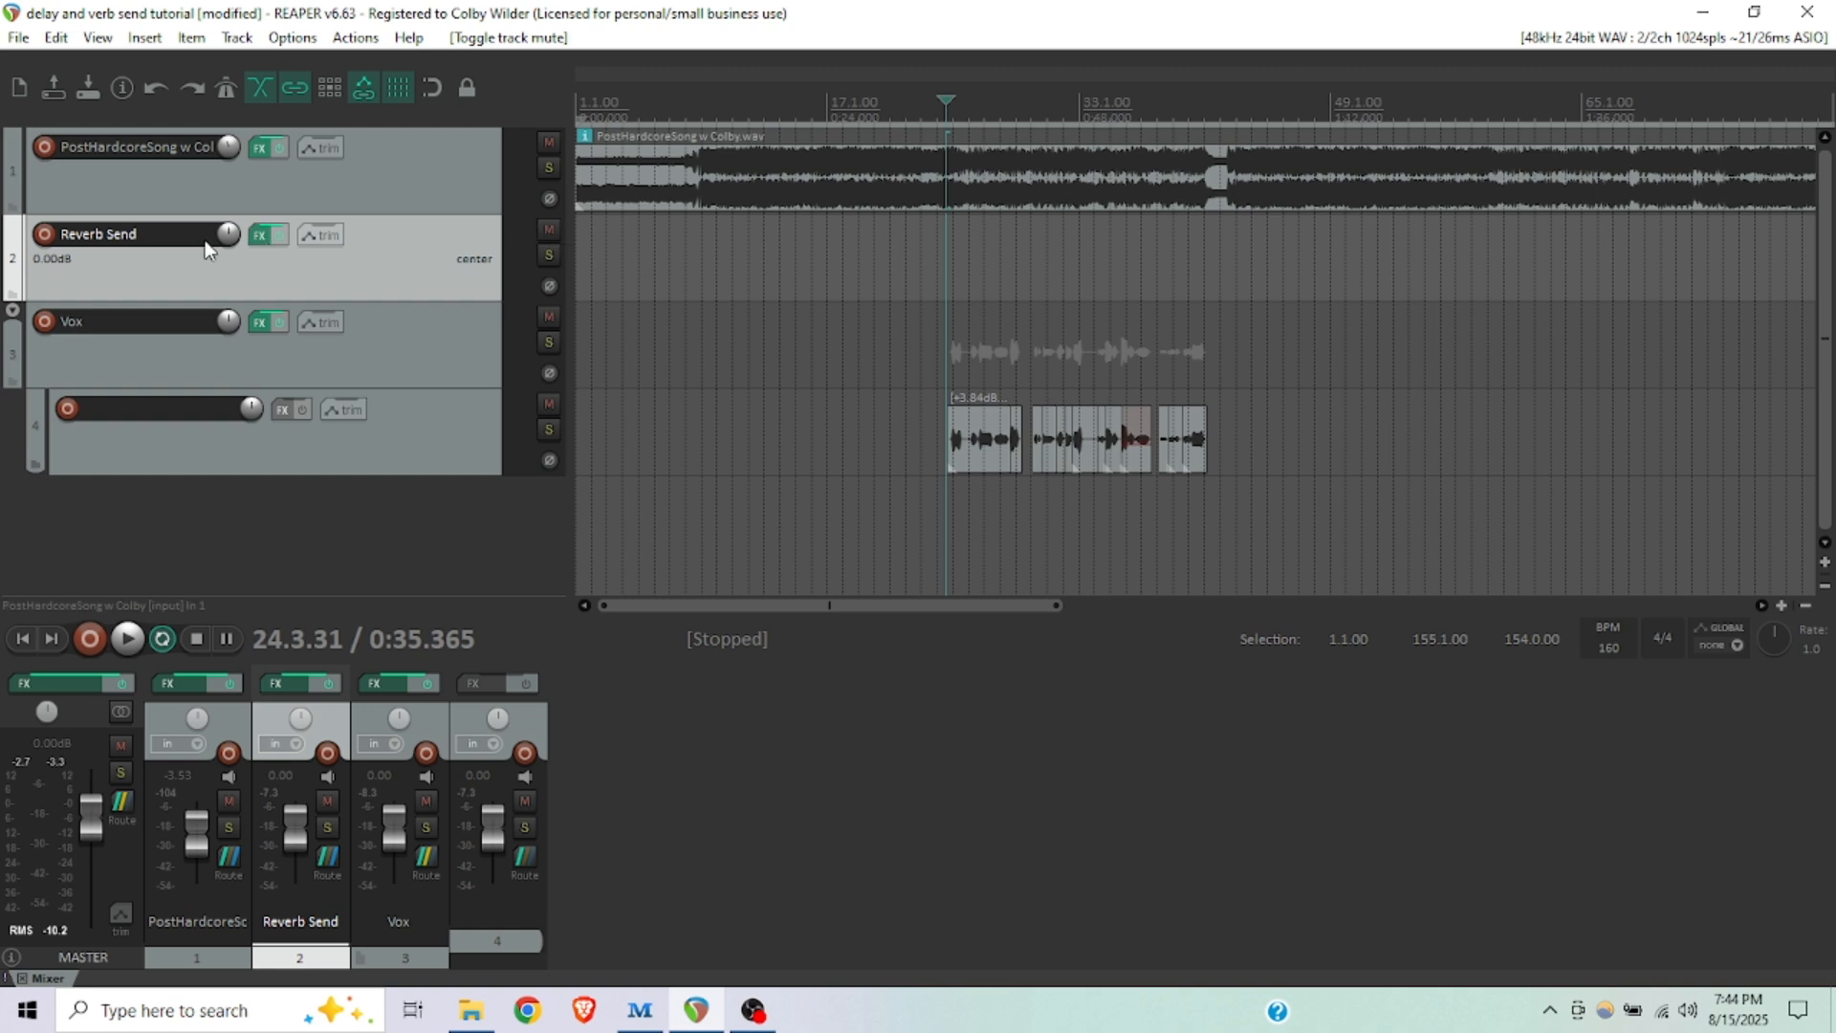
drag(226, 235, 225, 316)
scroll(857, 315, up, 3)
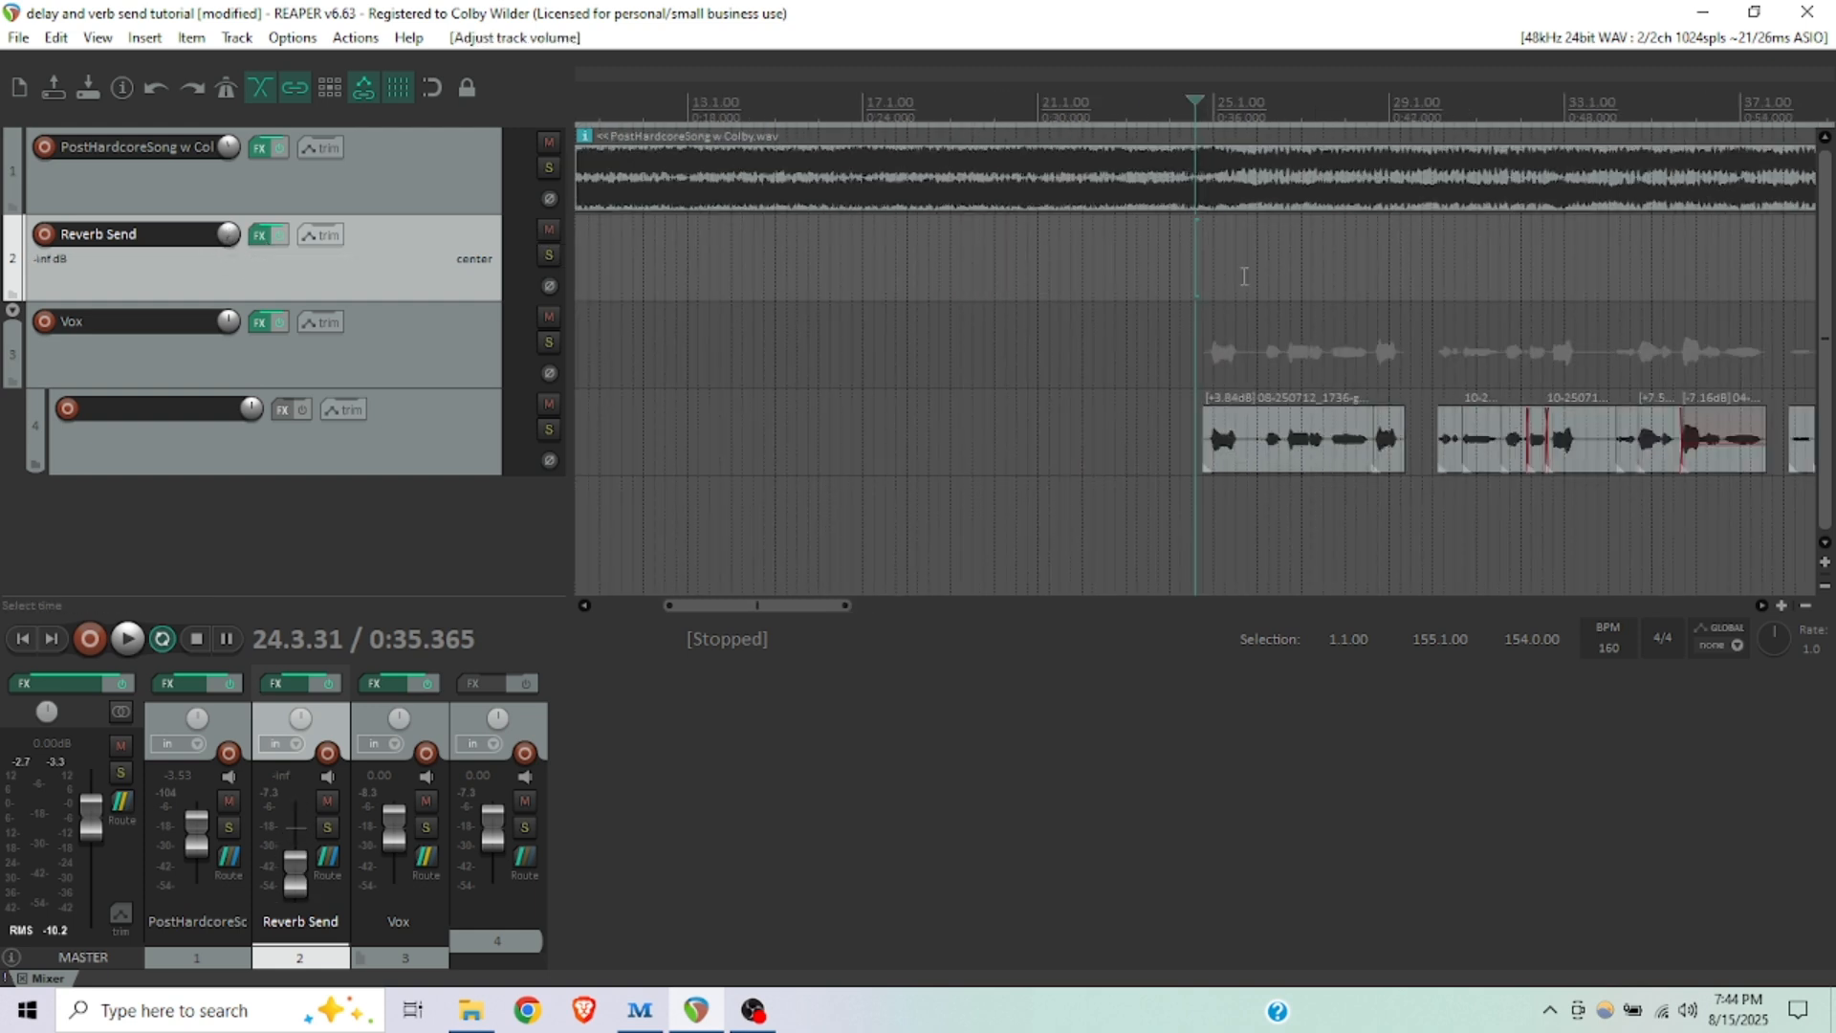
key(space)
scroll(997, 287, down, 2)
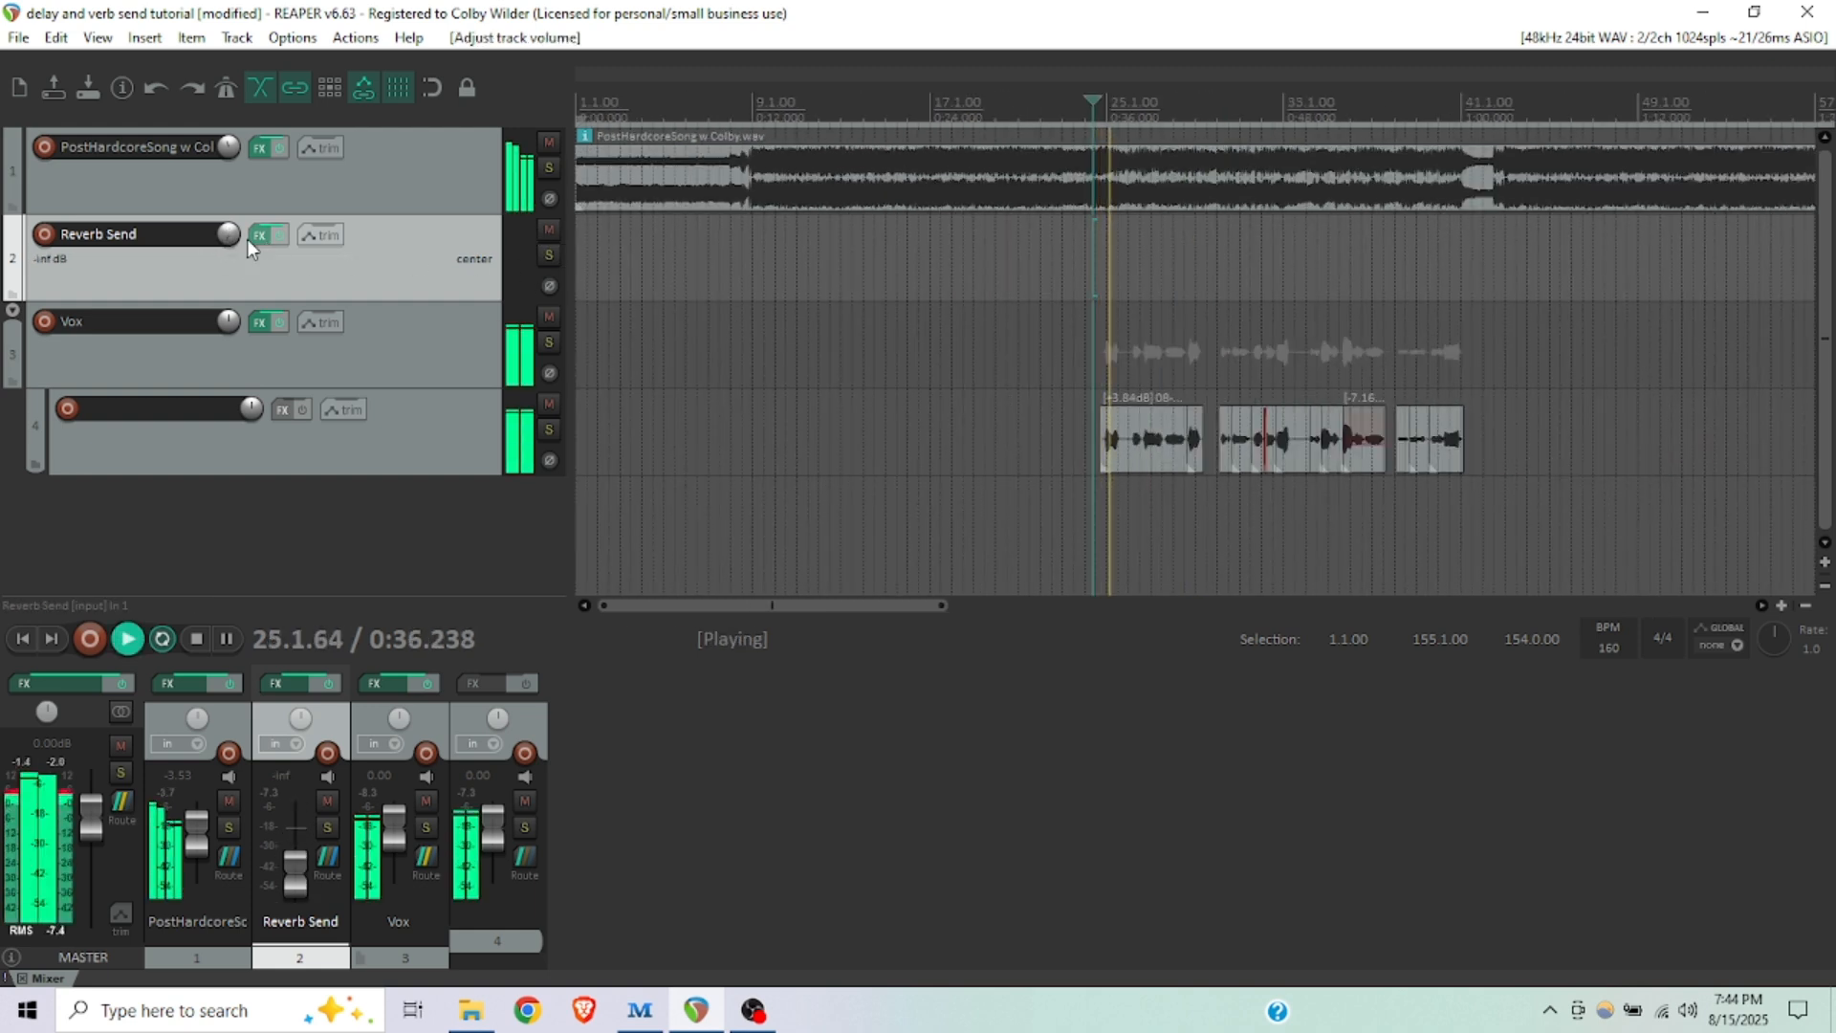
- Balance the vocal during playback by raising Reverb Send to -4.02 dB and Vox to +2.35 dB
drag(230, 239, 229, 194)
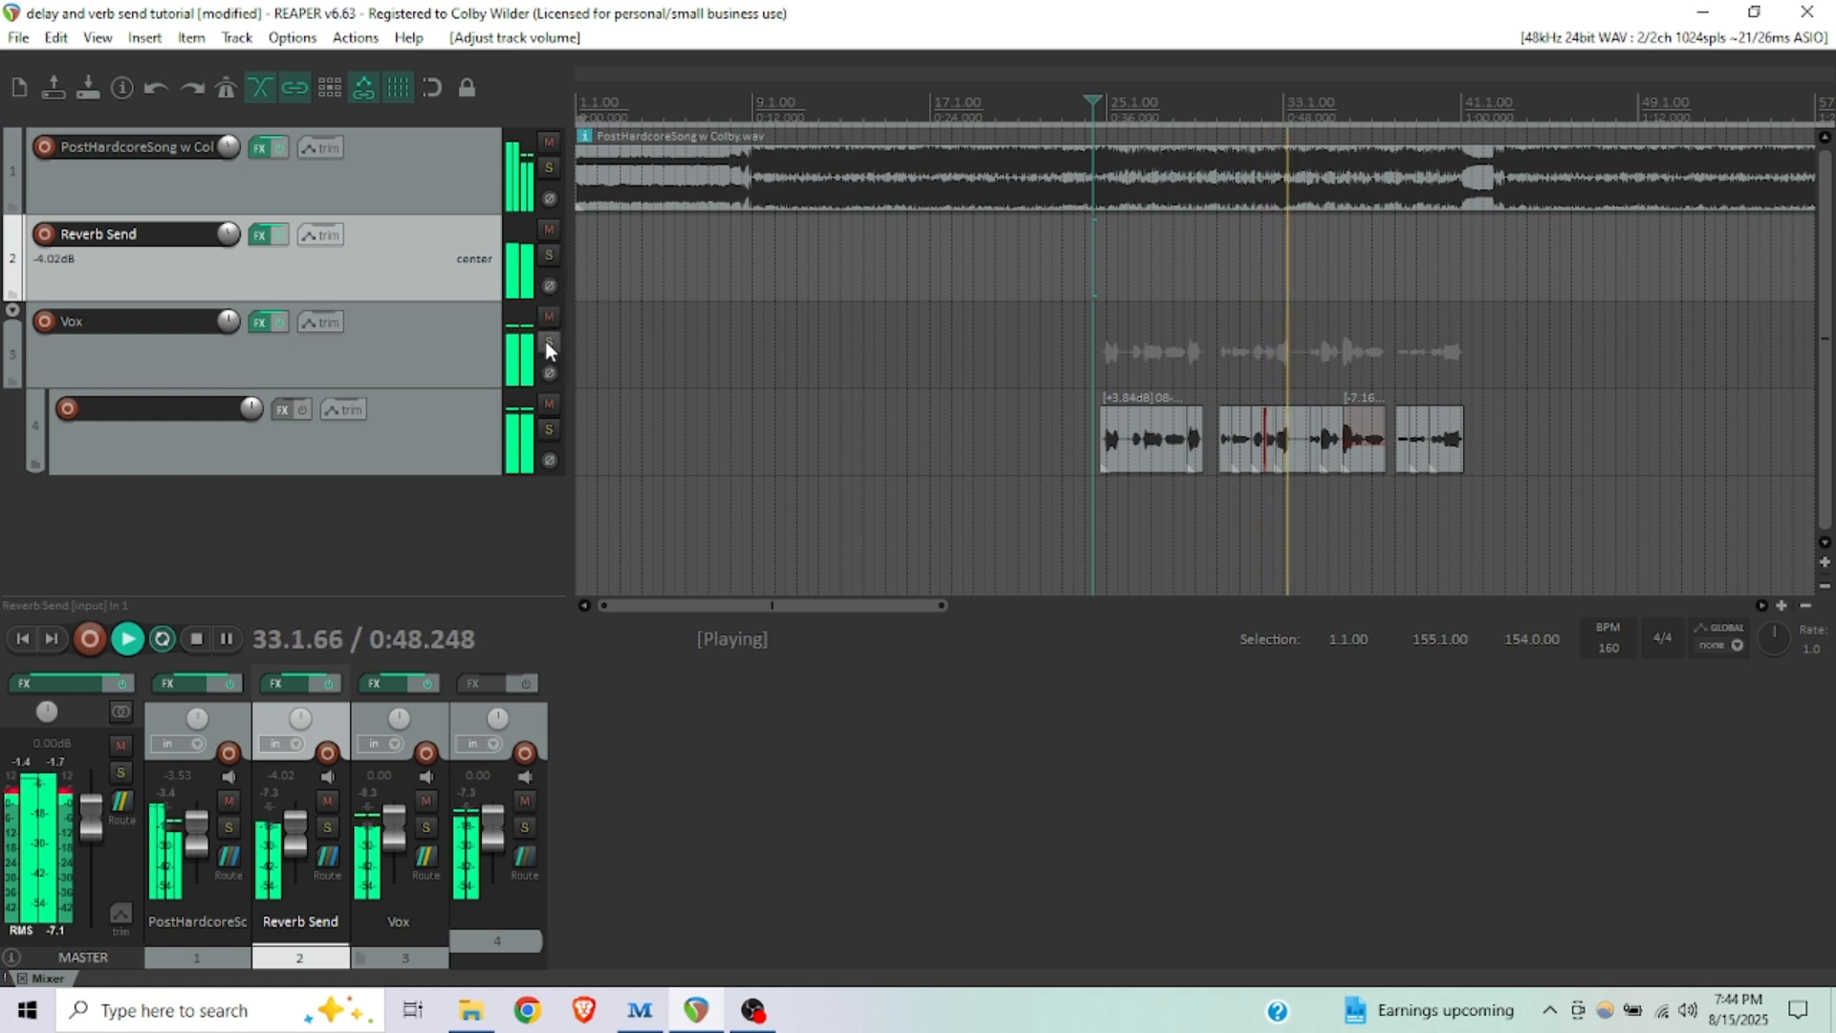
drag(228, 321, 232, 334)
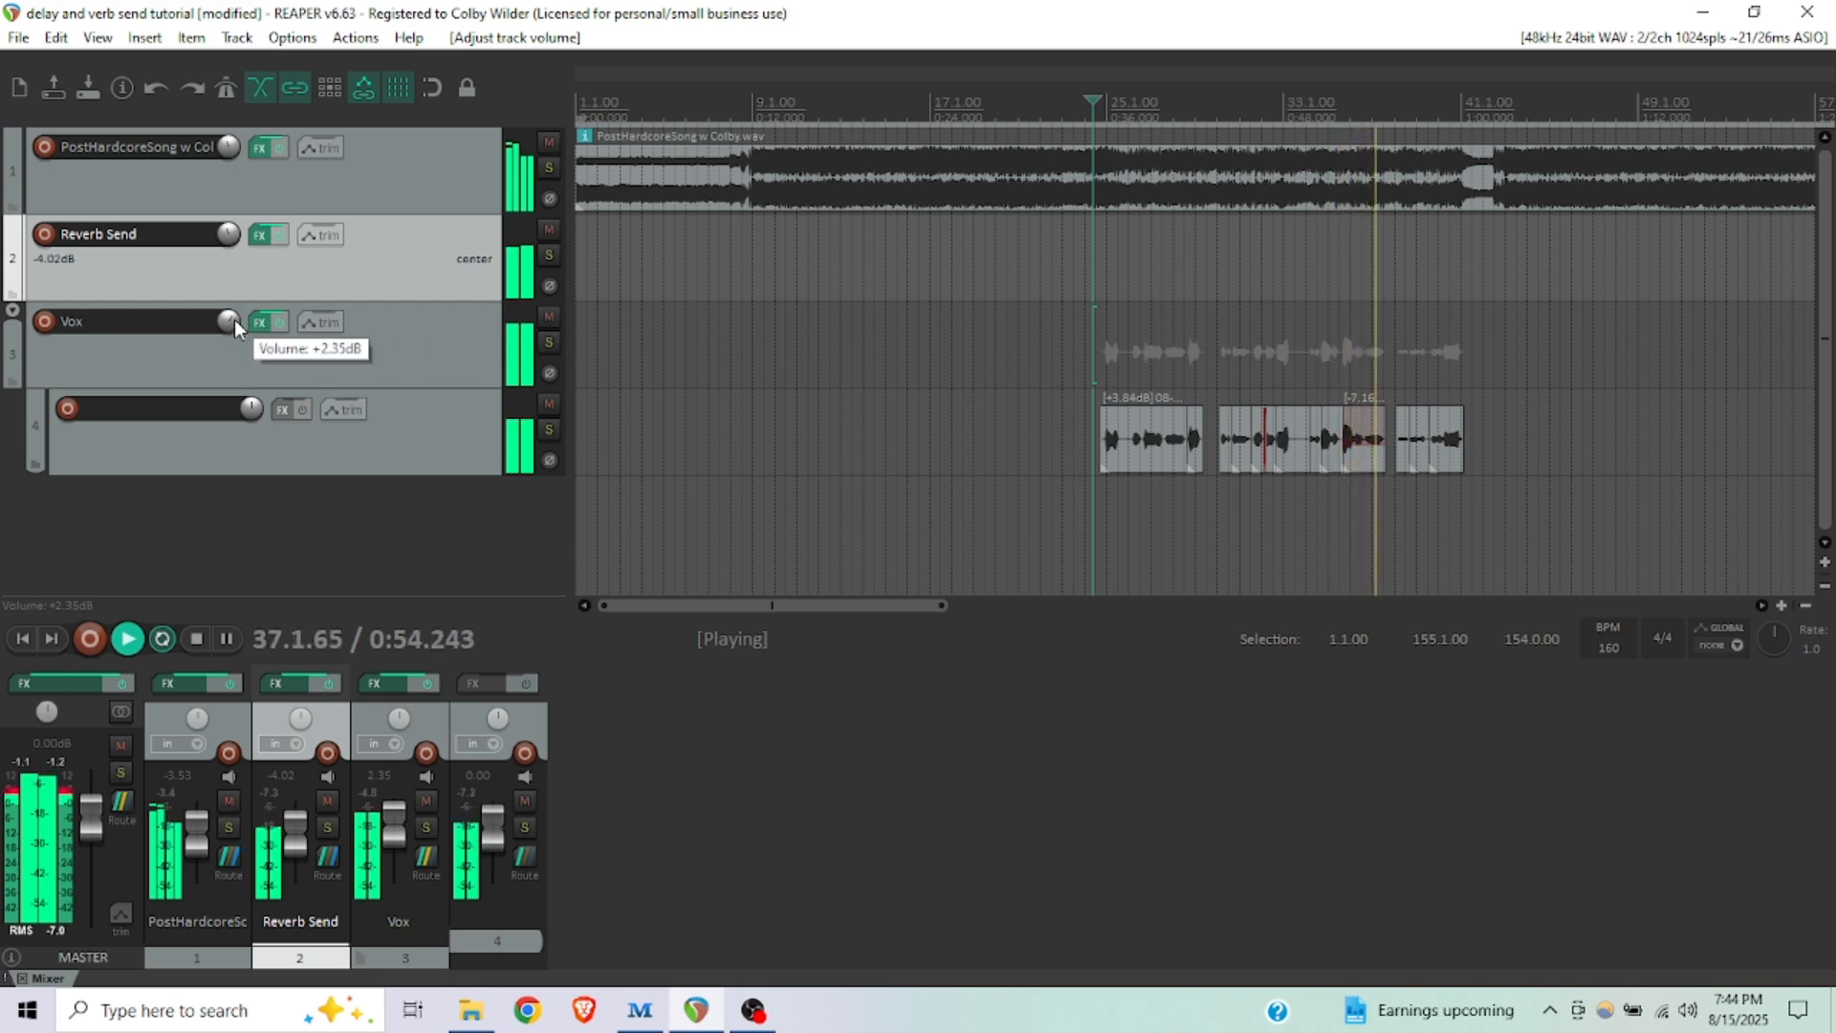
- Solo Vox and refine the Reverb Send's EQ to a 610 Hz low cut and 6830 Hz high cut
click(548, 342)
click(259, 235)
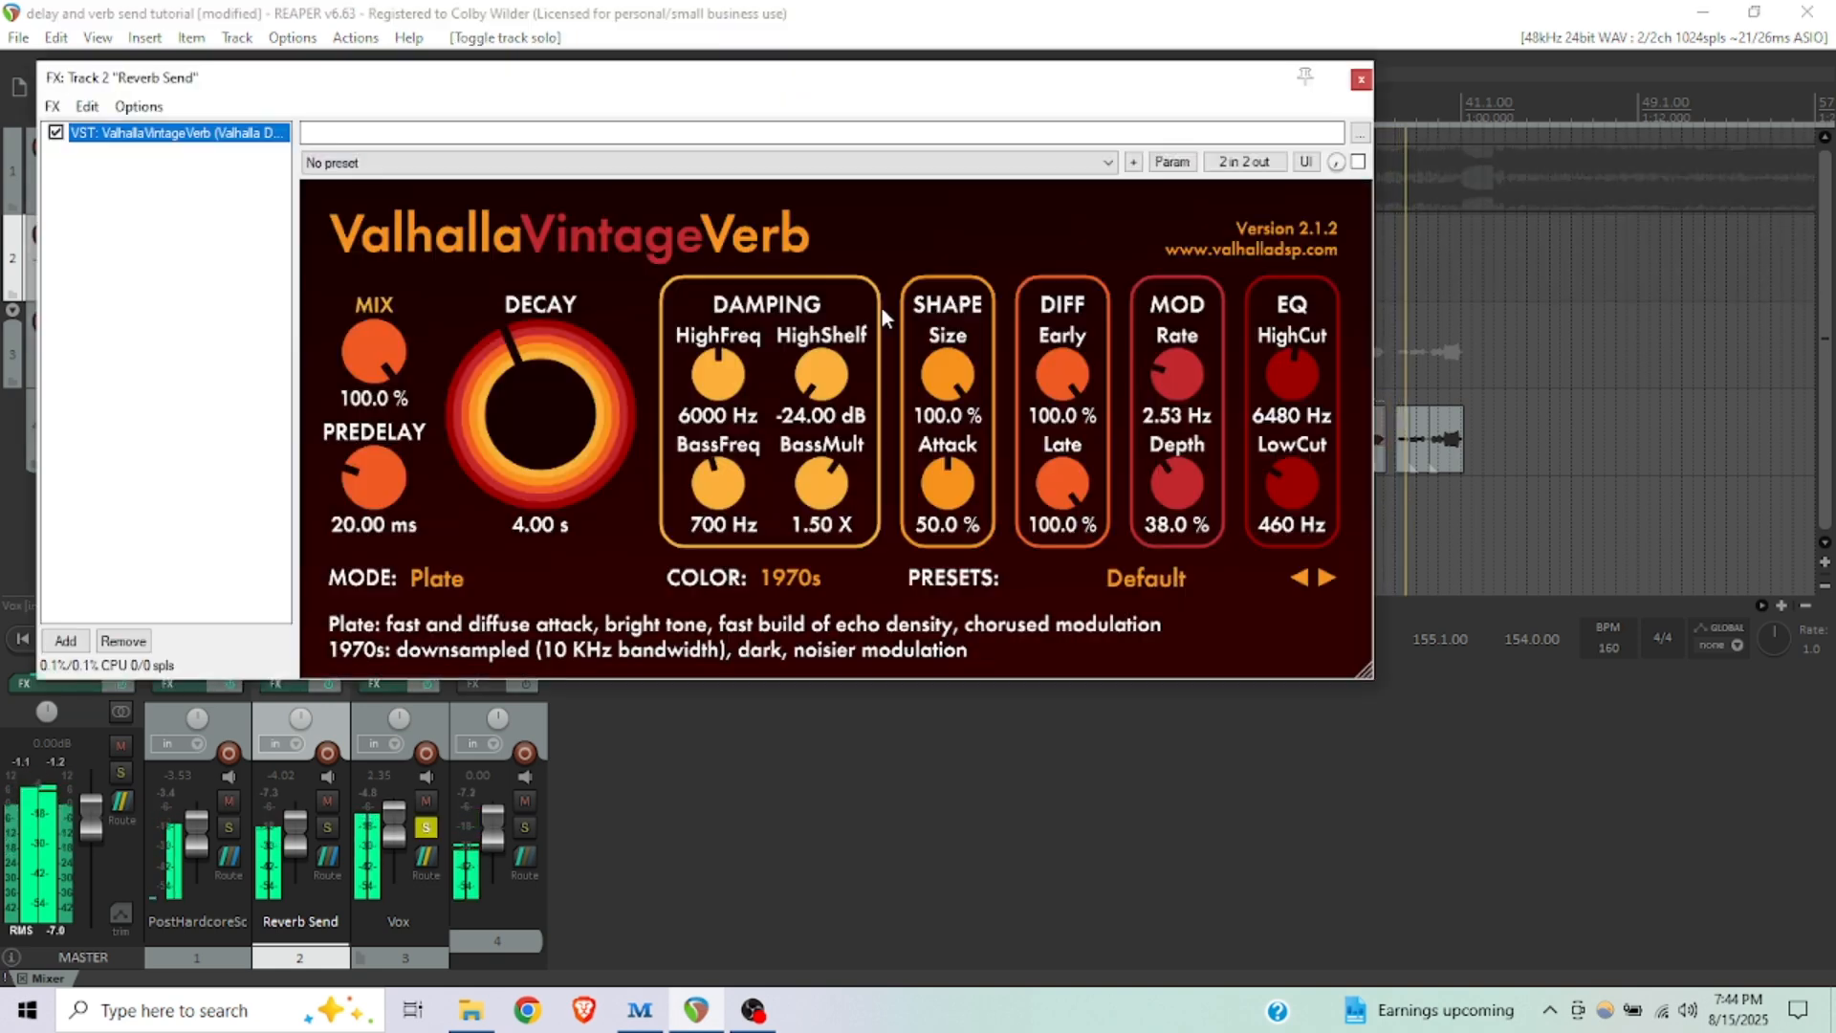
drag(1302, 489, 1293, 466)
drag(1289, 376, 1290, 354)
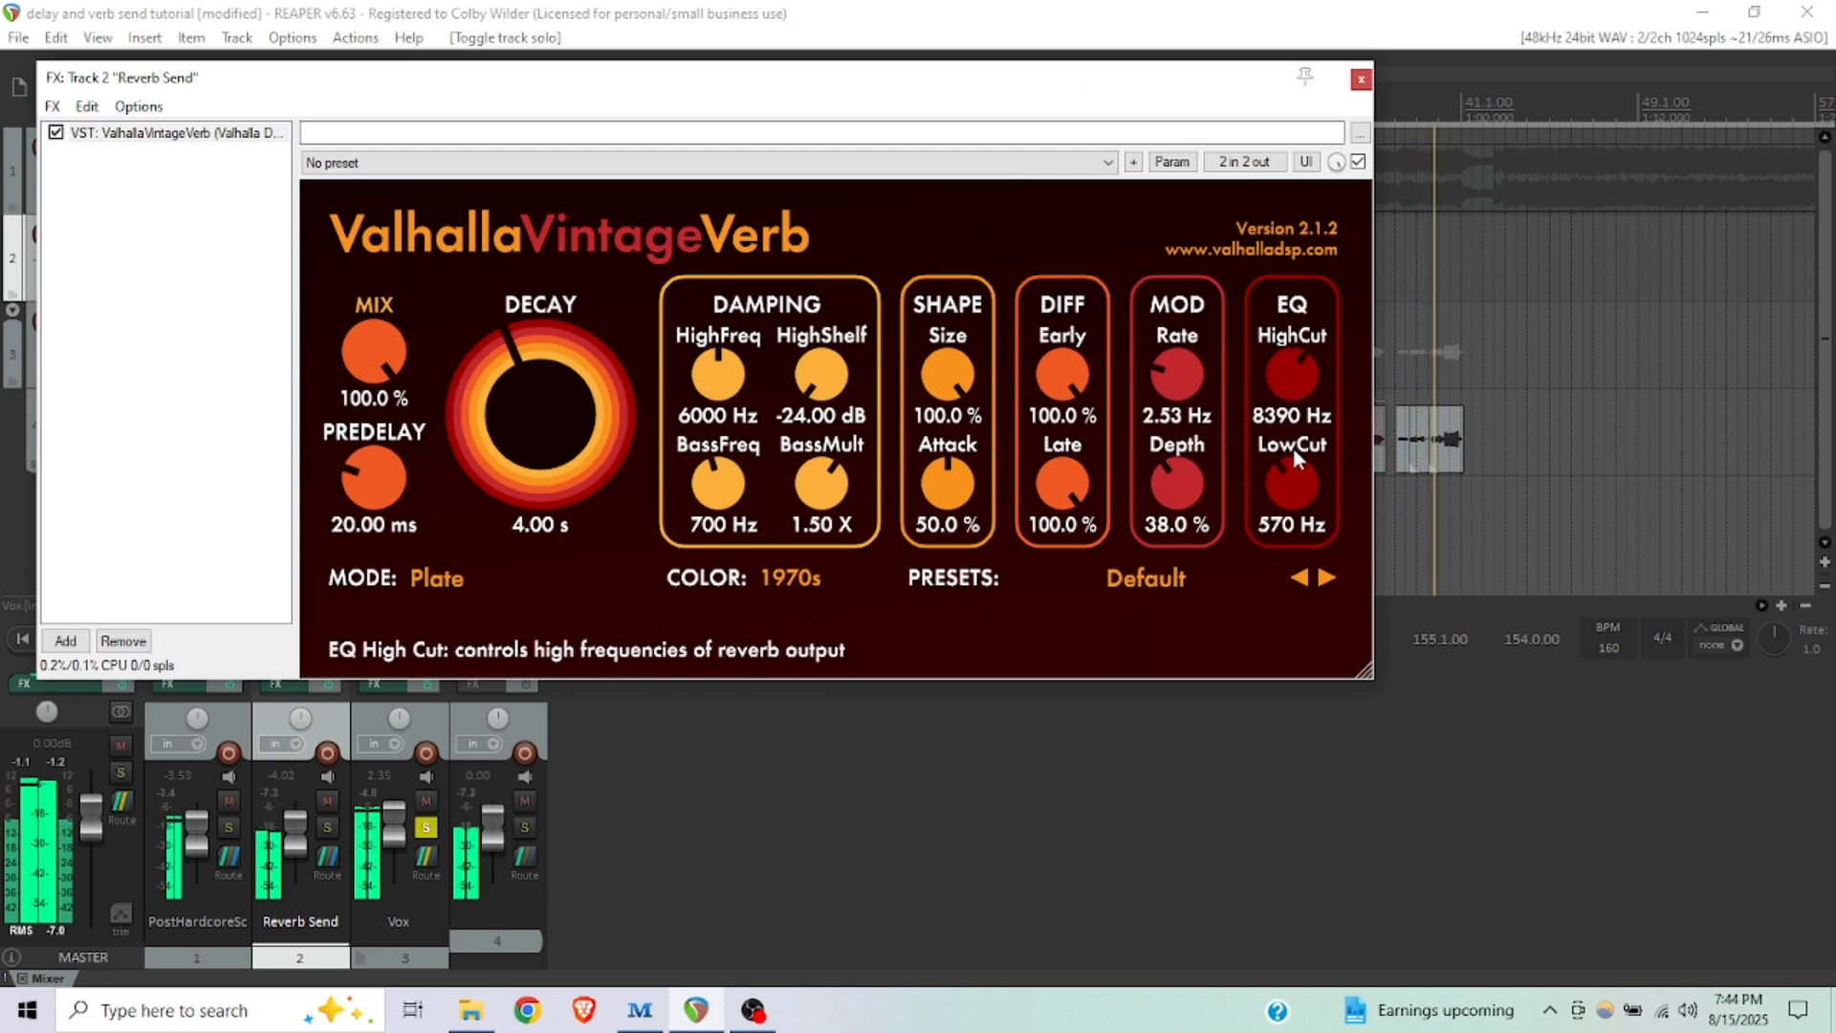
drag(1291, 467, 1289, 457)
drag(1287, 394, 1288, 409)
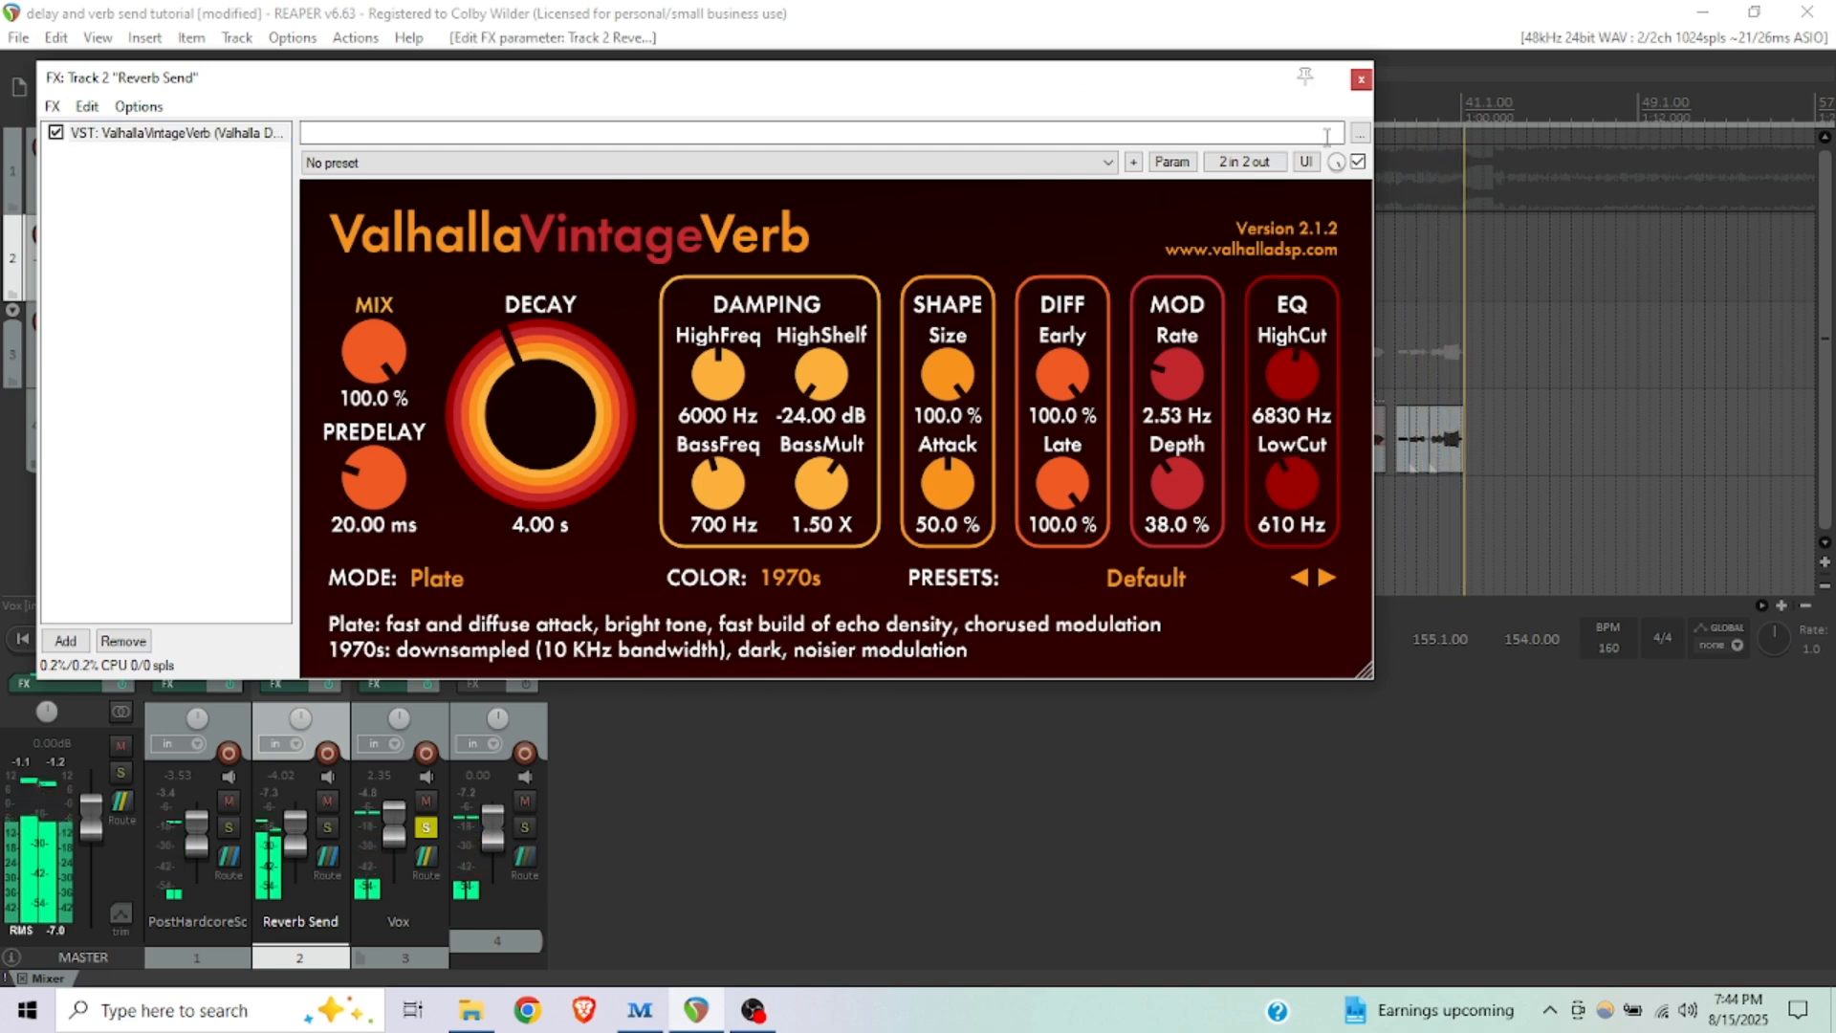
click(1360, 81)
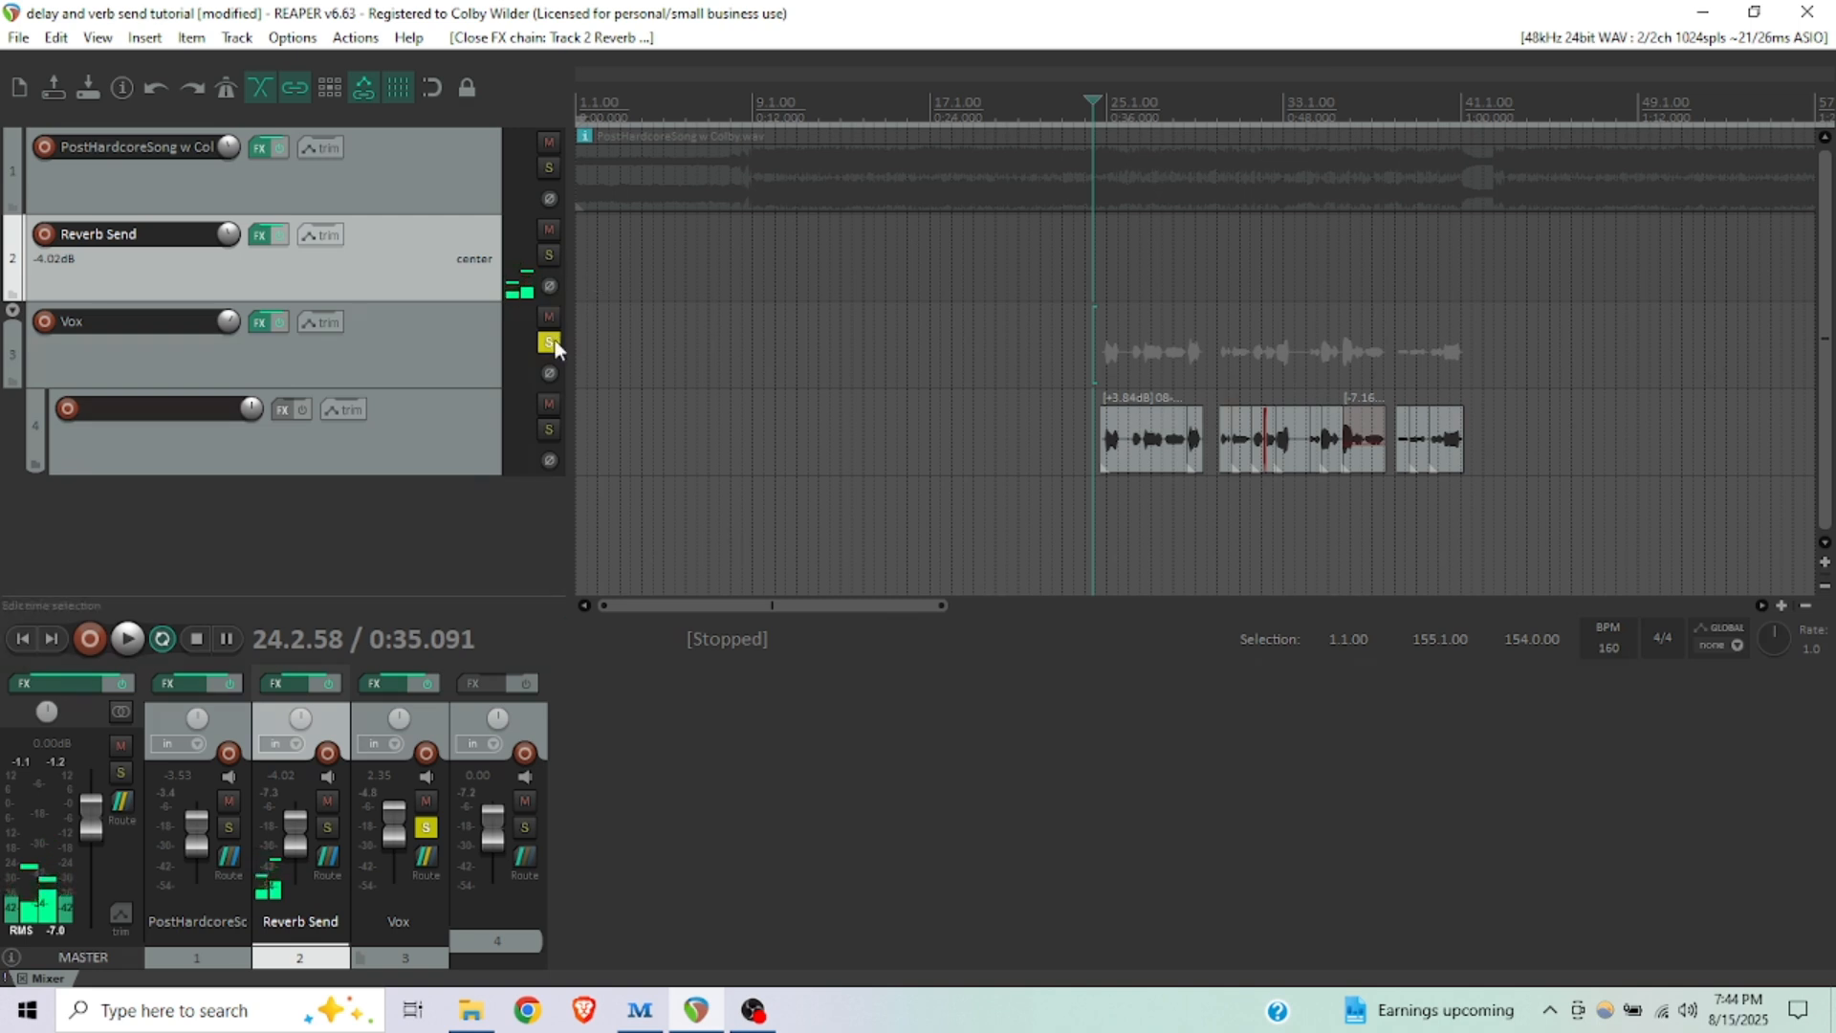